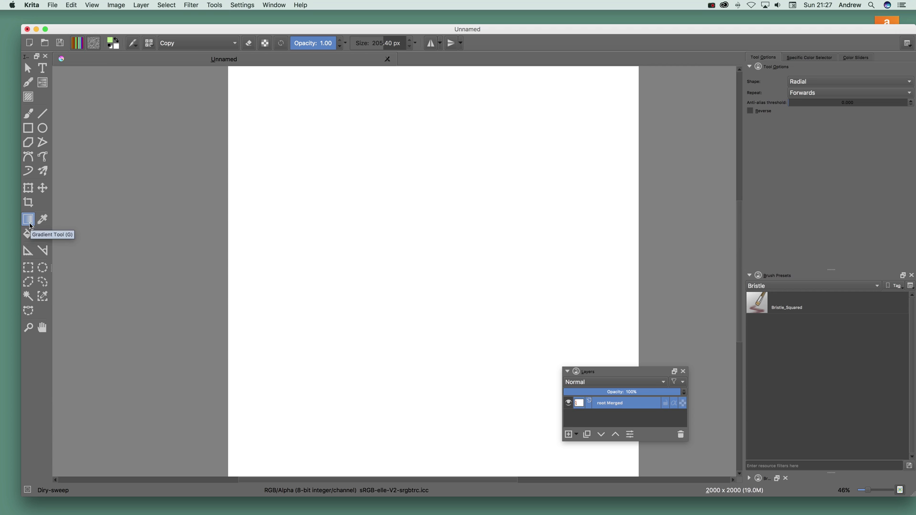
- Add a new segmented gradient from the Gradients list's Add menu
click(78, 44)
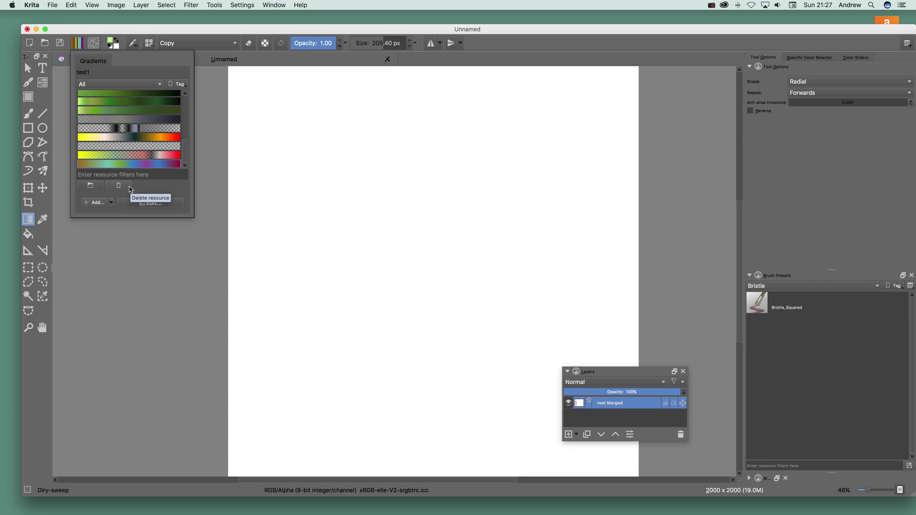
click(112, 203)
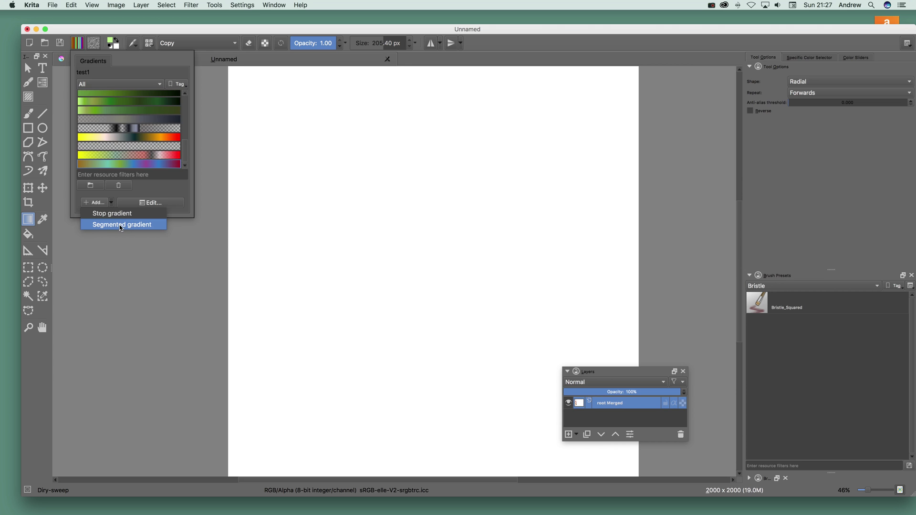
click(119, 224)
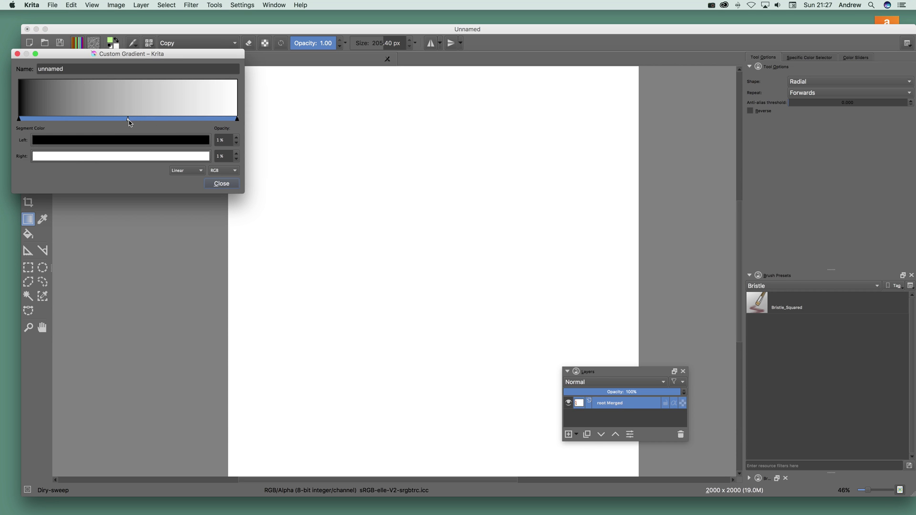
- Make the gradient run from orange (#ff6524) to teal (#63c4ab), with the midpoint shifted toward orange
mouse_move(127, 119)
mouse_down()
mouse_move(90, 117)
mouse_move(135, 119)
mouse_up()
click(114, 139)
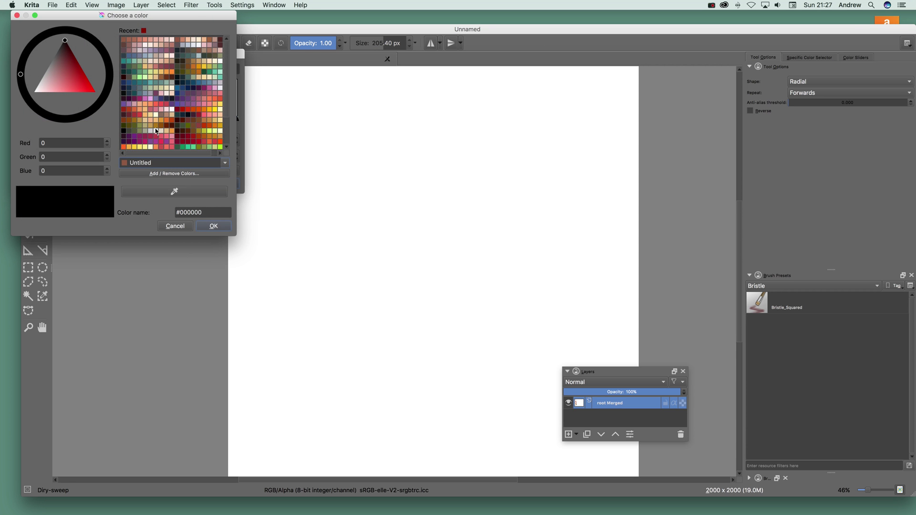
click(123, 146)
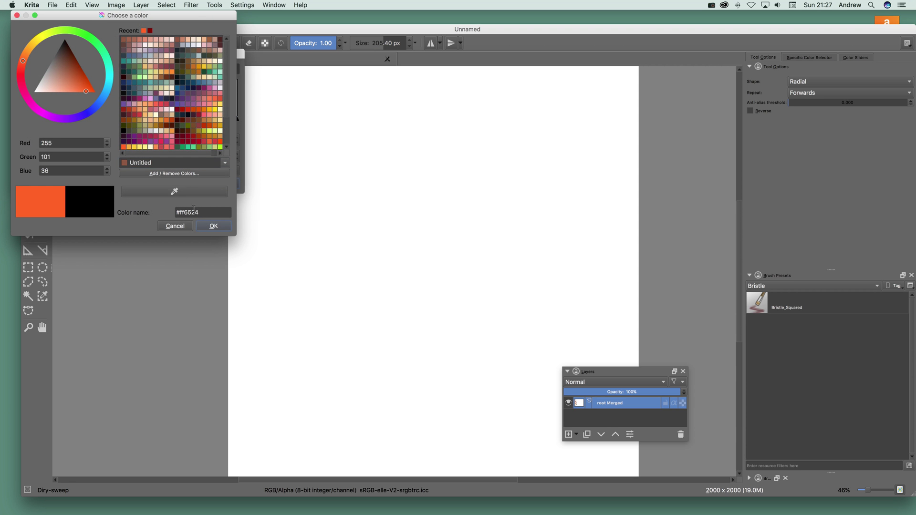
click(215, 227)
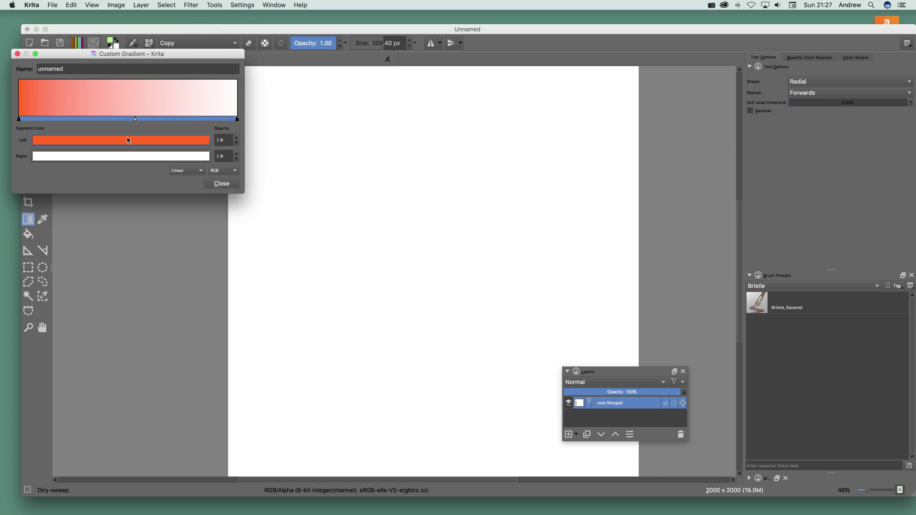
click(143, 156)
click(217, 75)
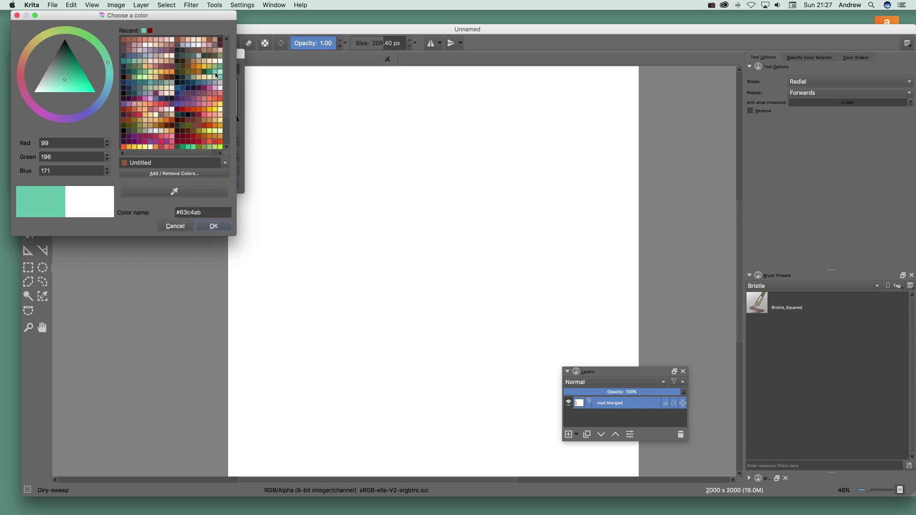
click(214, 226)
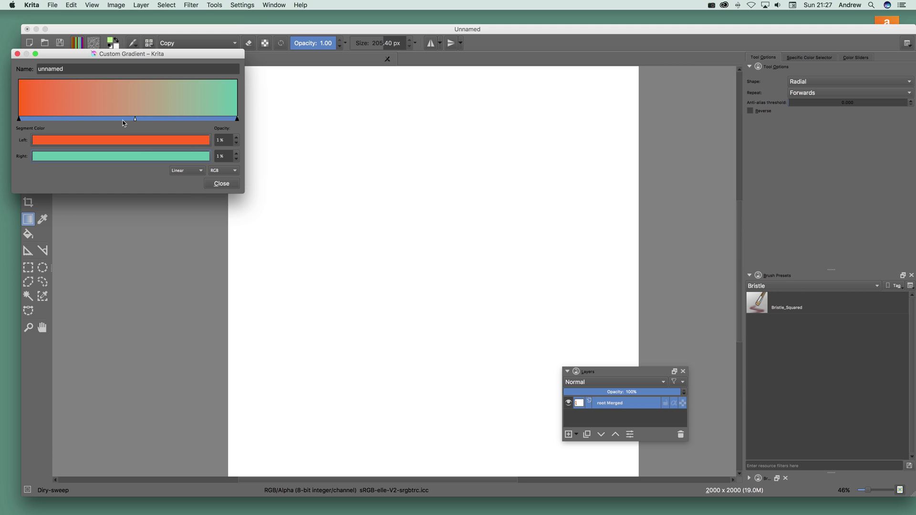
drag(136, 120, 109, 119)
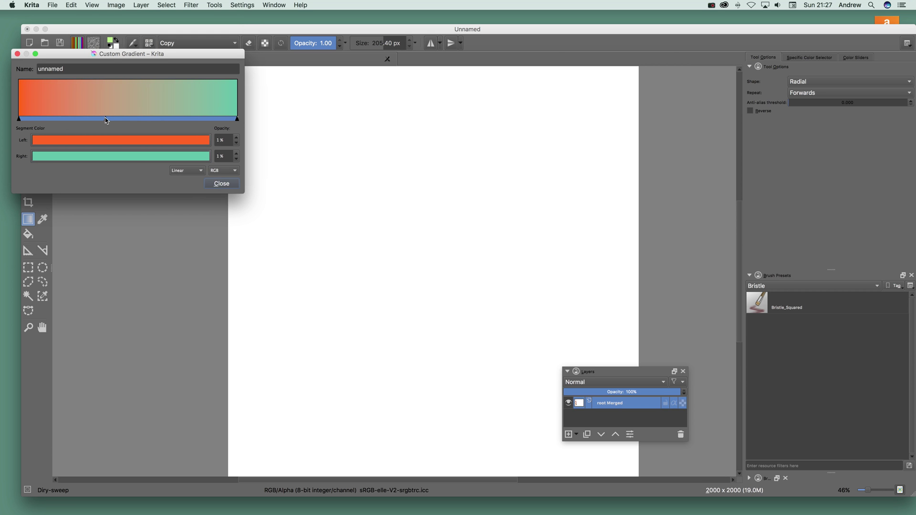
- Split the gradient into two segments and reposition the stop and first blend point
right_click(160, 115)
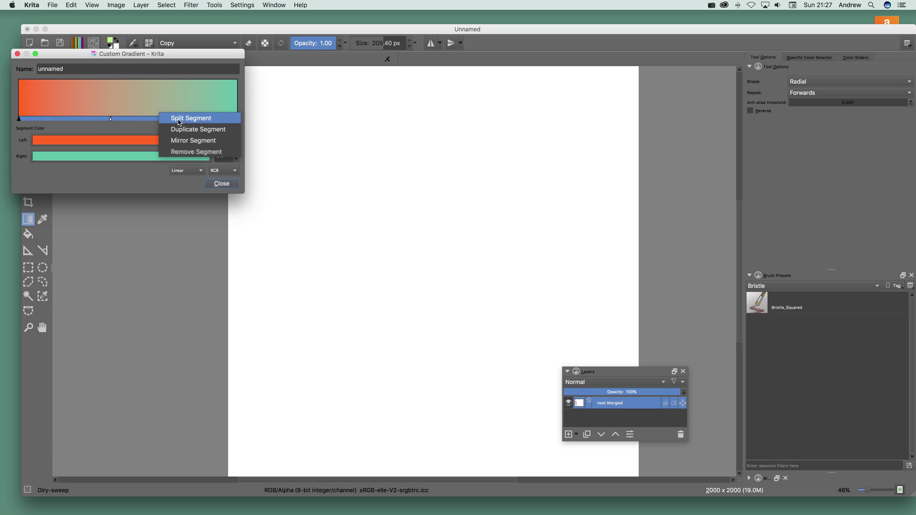
click(180, 123)
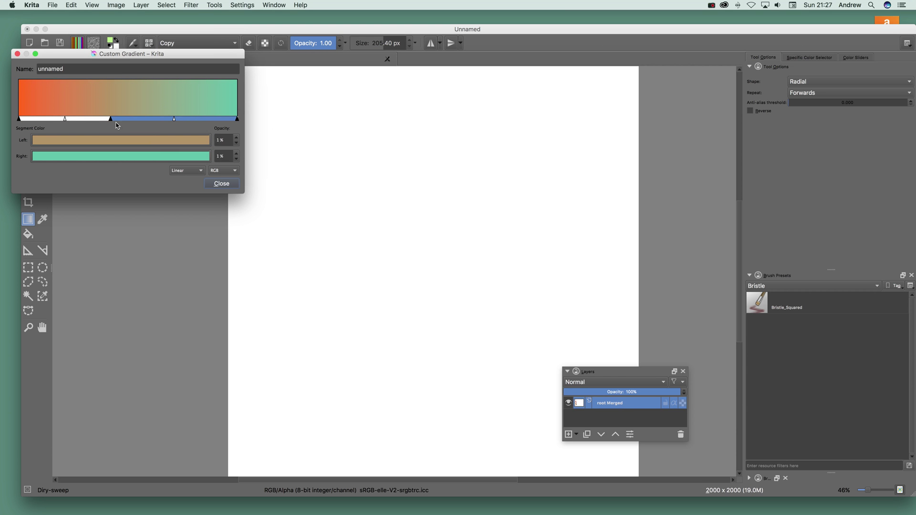
mouse_move(111, 120)
mouse_down()
mouse_move(139, 123)
mouse_move(101, 119)
mouse_move(183, 119)
mouse_move(110, 121)
mouse_up()
mouse_move(116, 120)
mouse_down()
mouse_move(191, 119)
mouse_move(103, 120)
mouse_move(128, 120)
mouse_up()
drag(65, 118, 60, 119)
- Make the second segment blend from dark plum (#2d1120) to deep orange (#e75300)
click(125, 139)
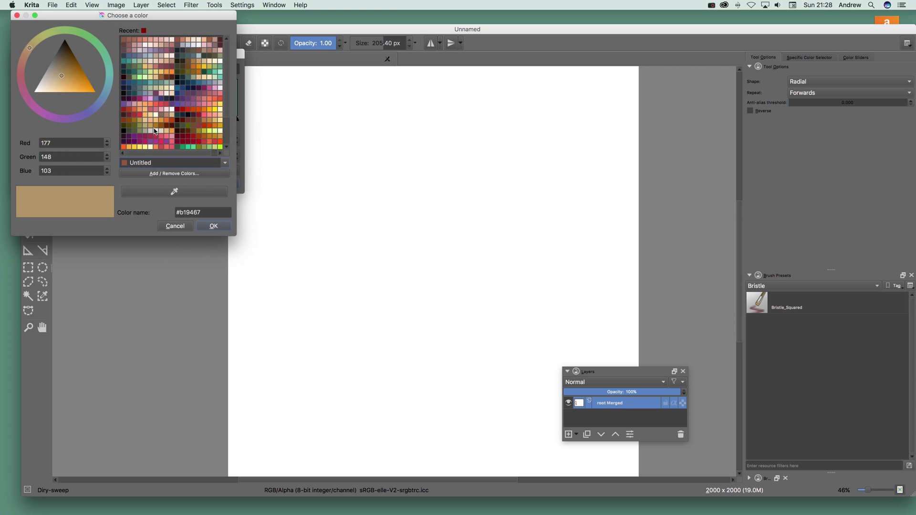
click(124, 138)
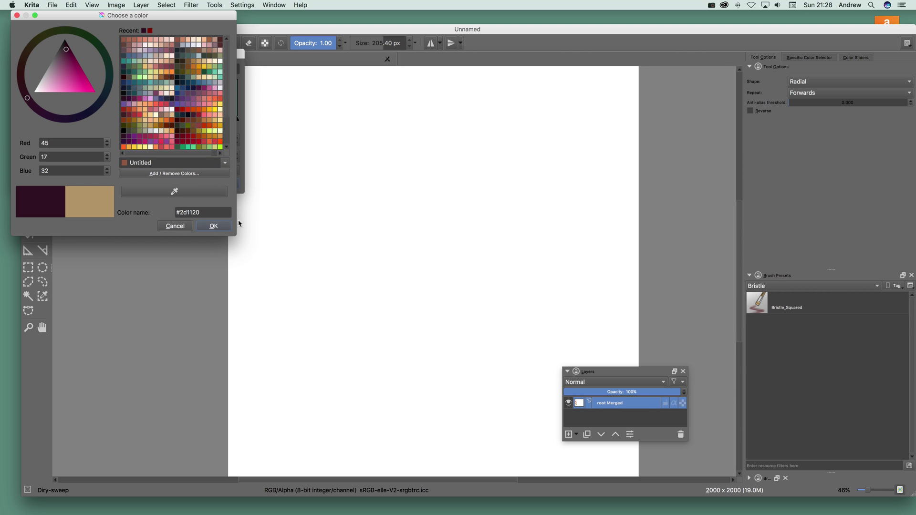
click(220, 229)
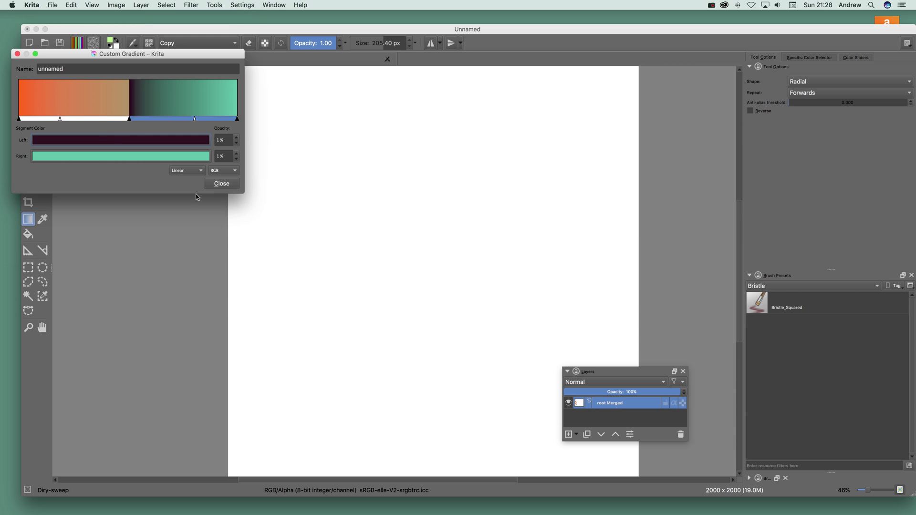
click(132, 159)
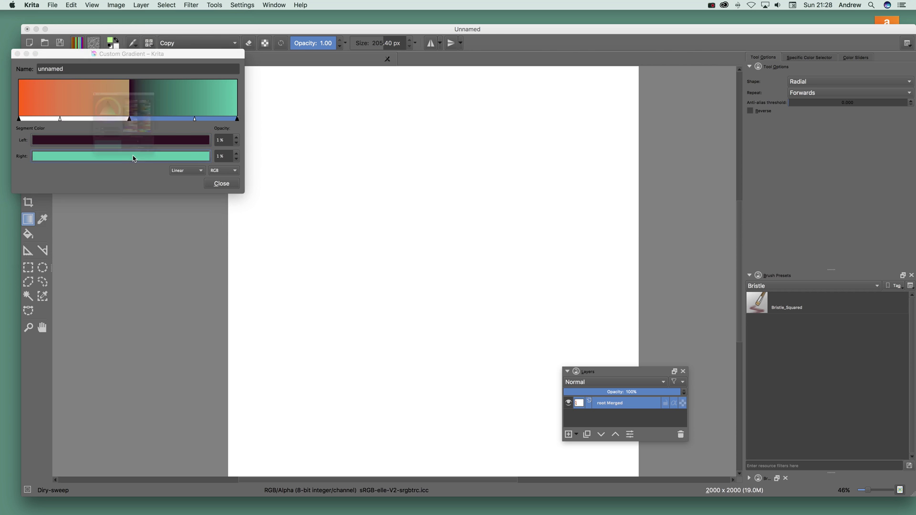
click(199, 110)
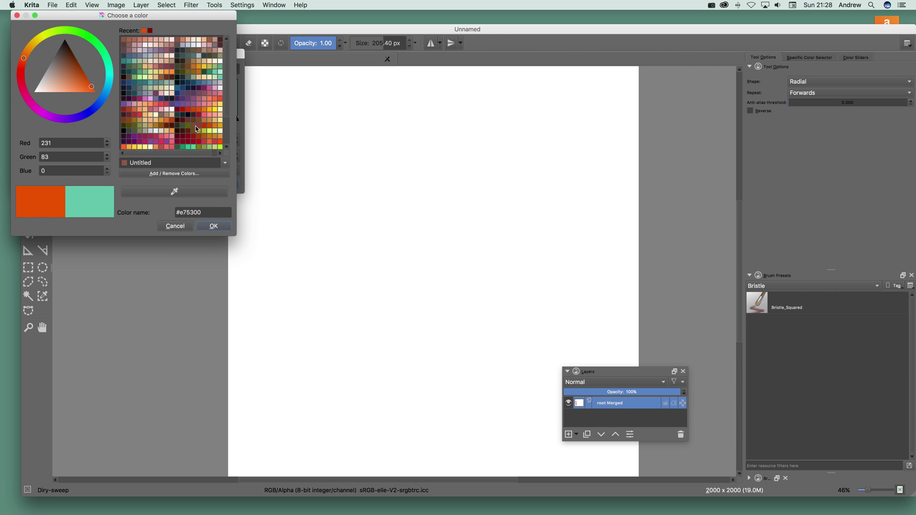
click(220, 228)
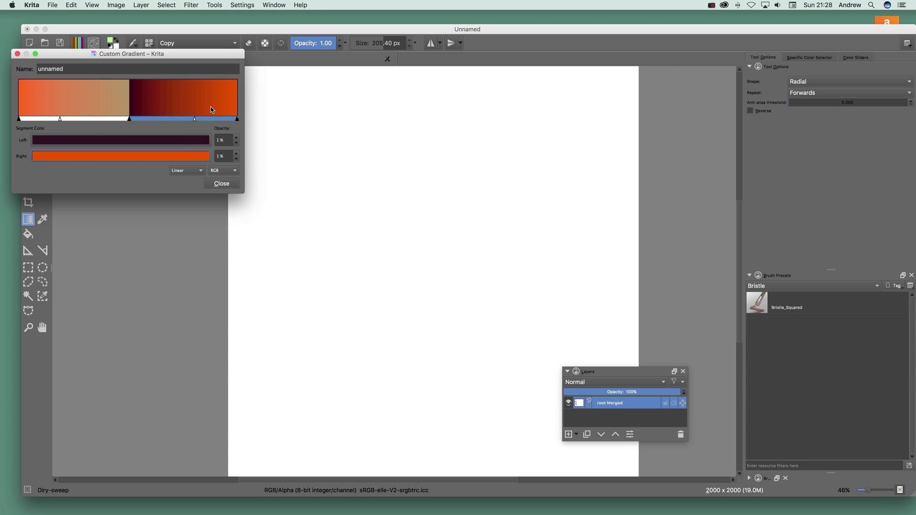
right_click(190, 102)
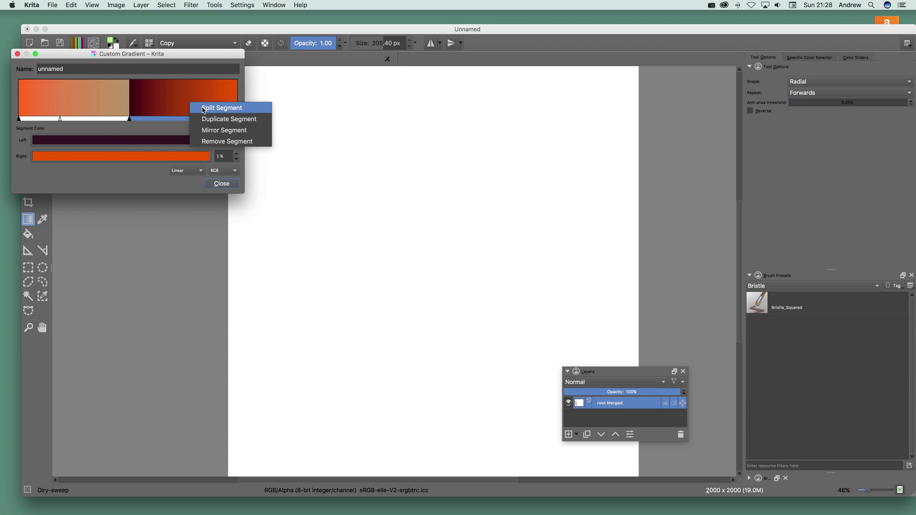
- Split the second segment, making the new end segment fade to pale pink #fcf0f0 with an adjusted midpoint
click(204, 108)
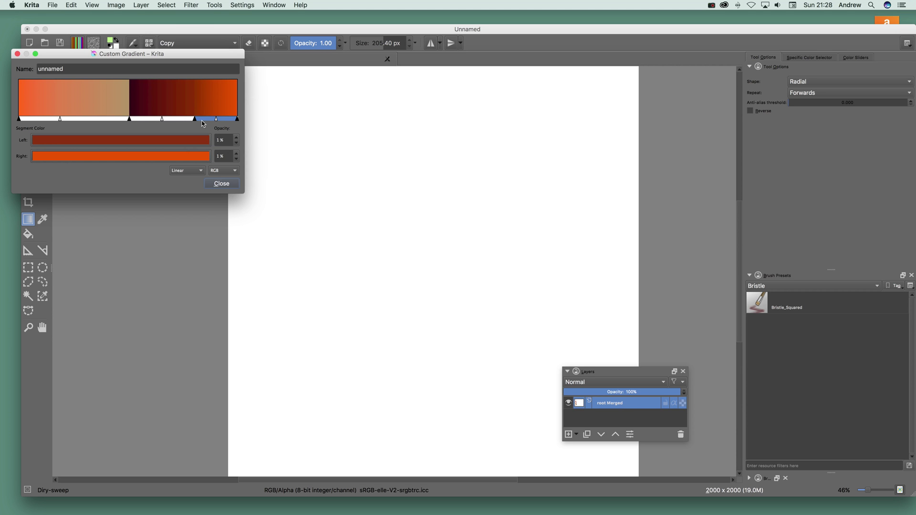
drag(194, 120, 182, 121)
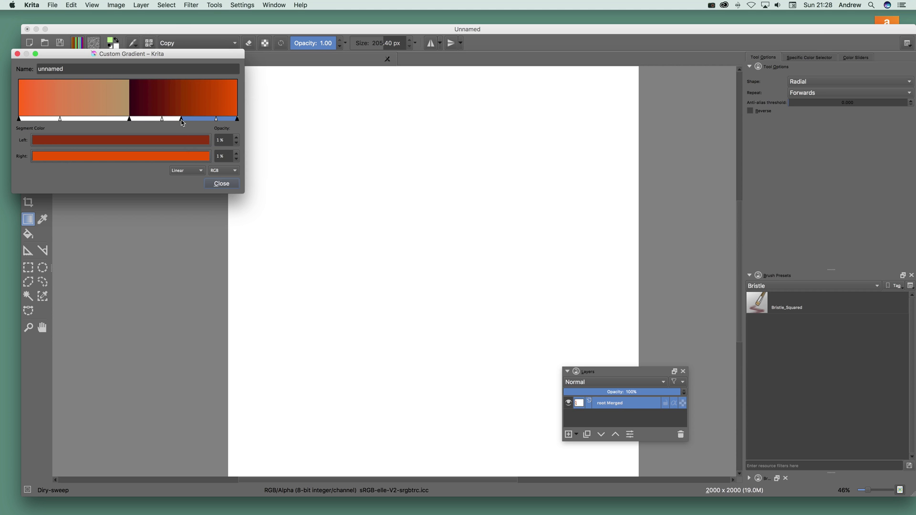
click(183, 162)
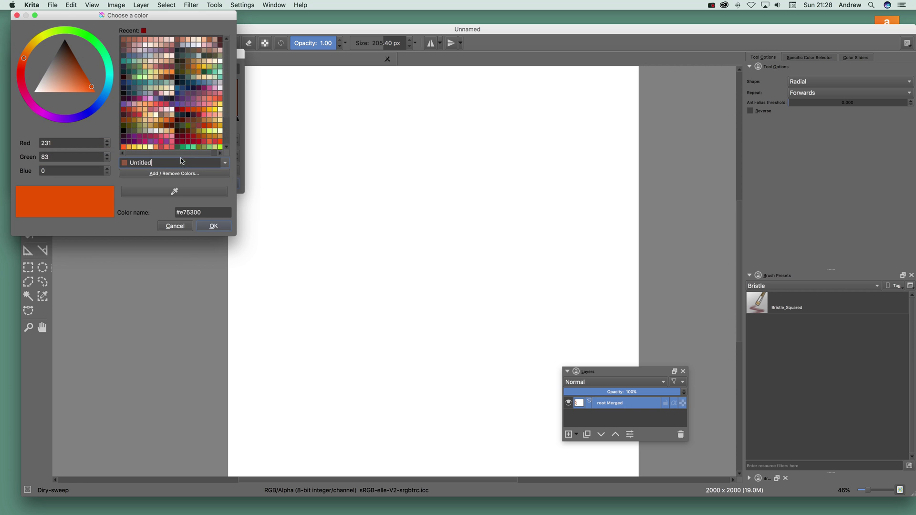
click(147, 48)
click(214, 226)
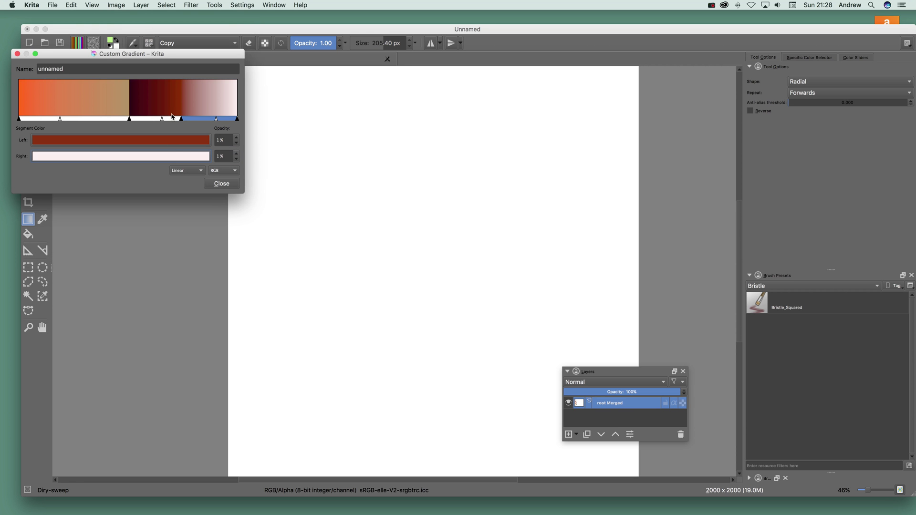
mouse_move(216, 122)
mouse_down()
mouse_move(185, 123)
mouse_move(213, 123)
mouse_move(201, 123)
mouse_up()
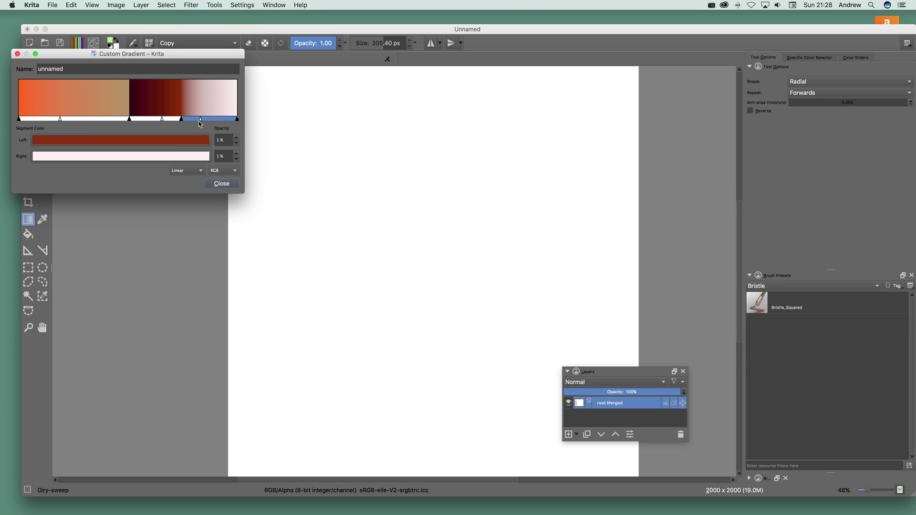
click(87, 119)
- Split the first segment, give the new band a teal end, and swap it to run teal-to-orange
right_click(88, 118)
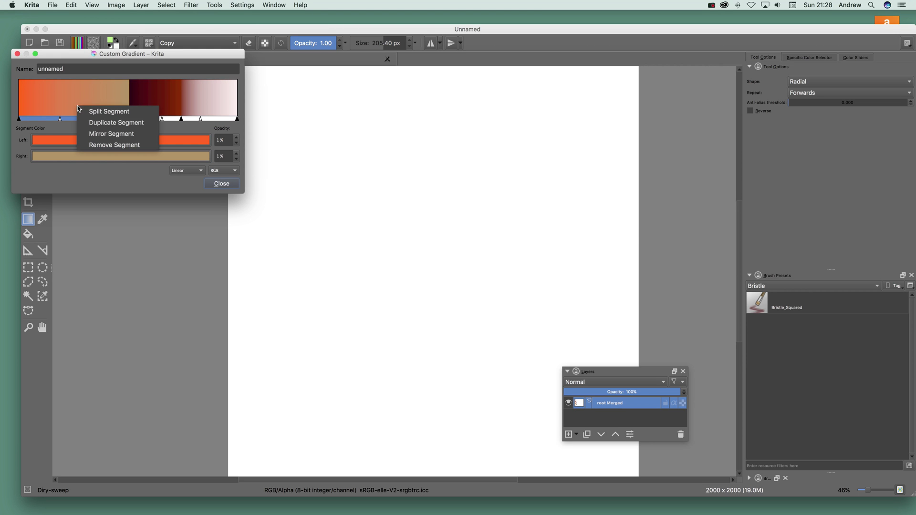
click(101, 113)
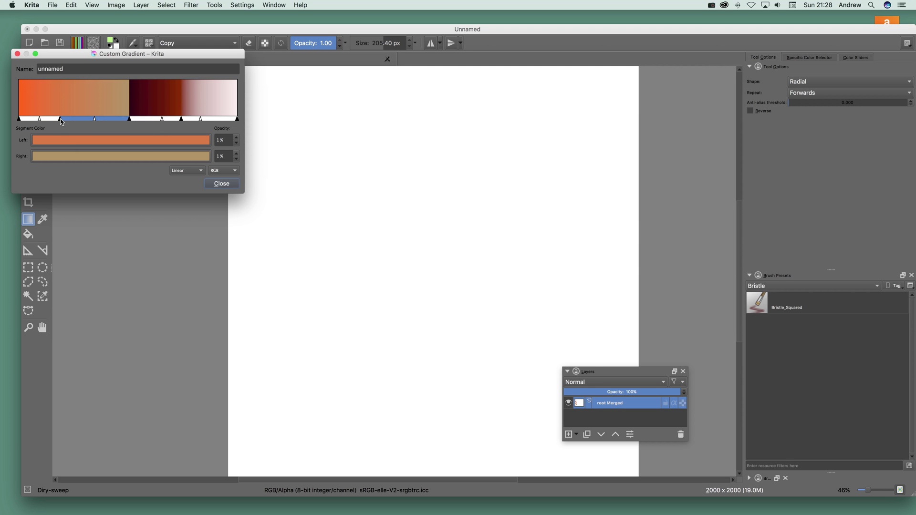
drag(59, 123, 79, 122)
click(127, 154)
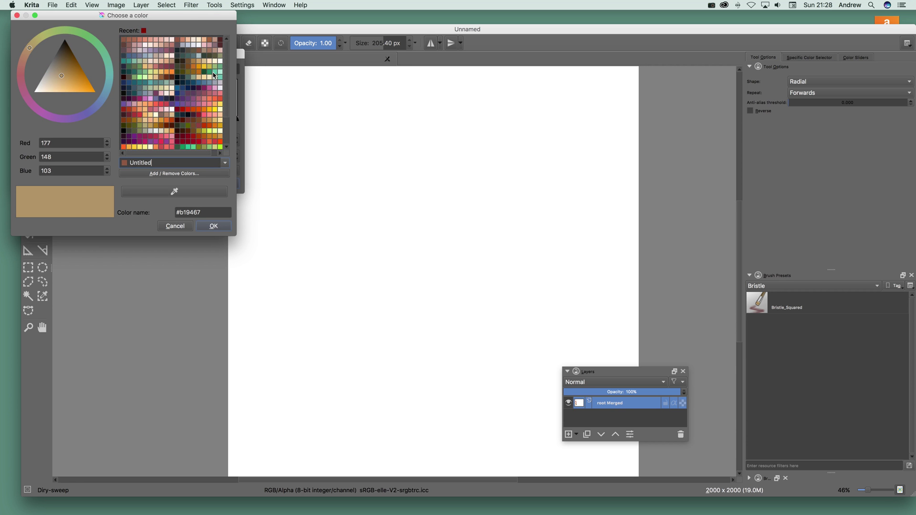
click(213, 75)
click(206, 226)
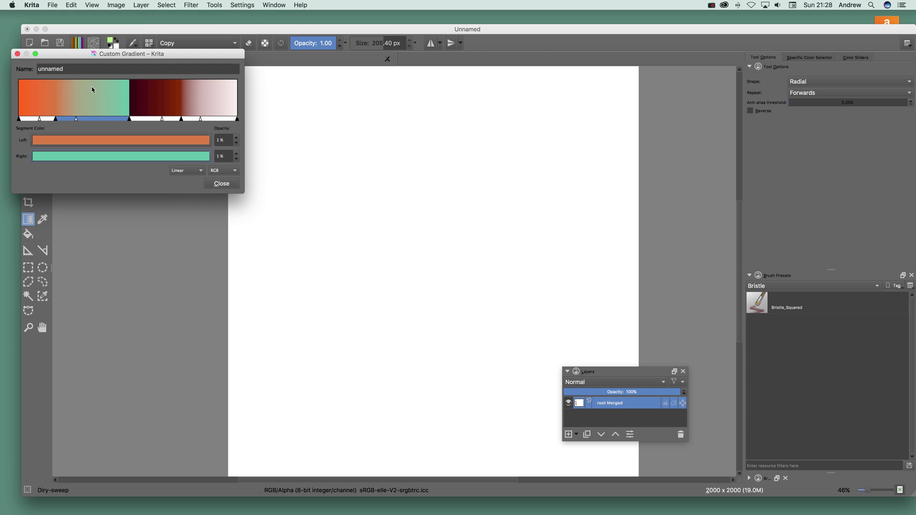
right_click(115, 98)
click(140, 124)
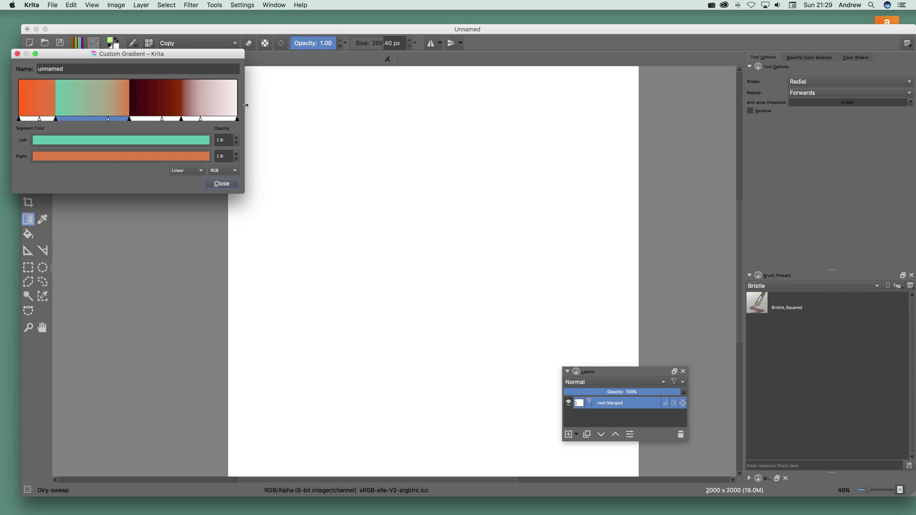
- Rename the gradient to 'Seg 1' and give the teal-to-orange band Sine interpolation
double_click(58, 71)
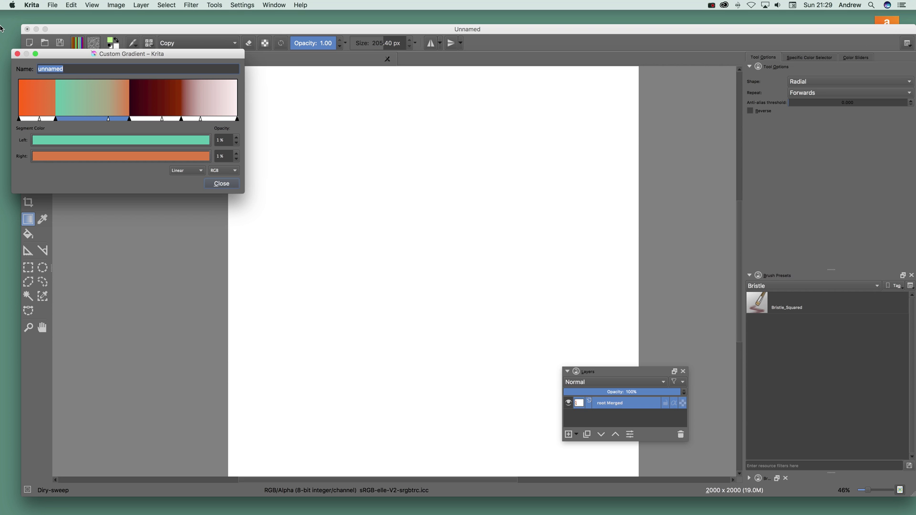
text(Seg 1)
click(188, 171)
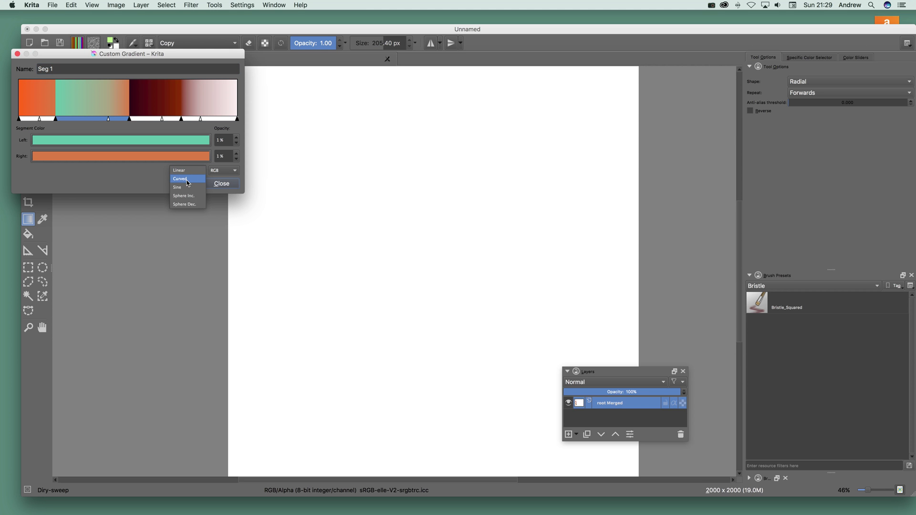
click(183, 187)
click(185, 172)
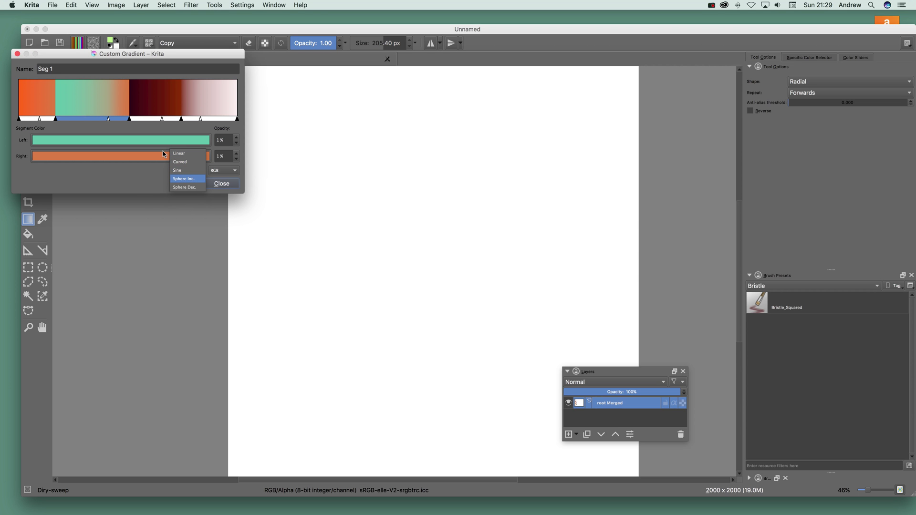
click(147, 204)
- Set the band's colour model to HSV CW and close the gradient editor
click(231, 171)
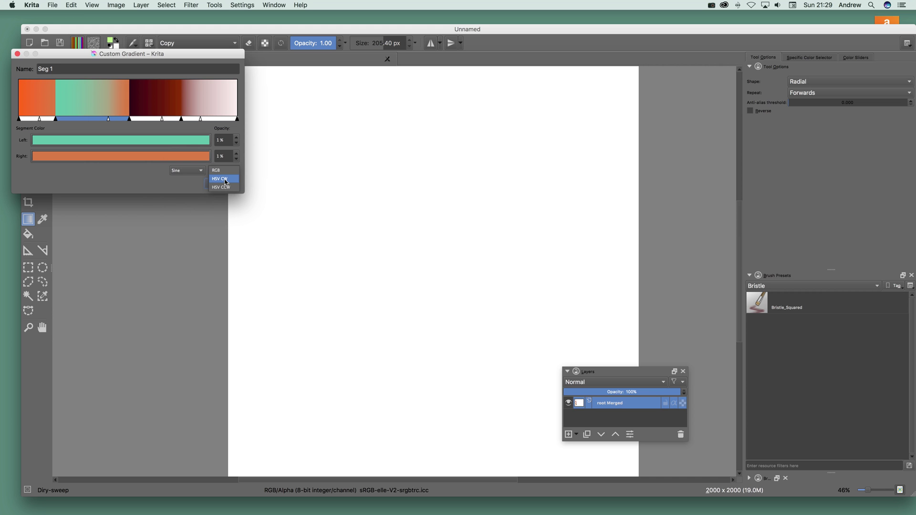
click(227, 182)
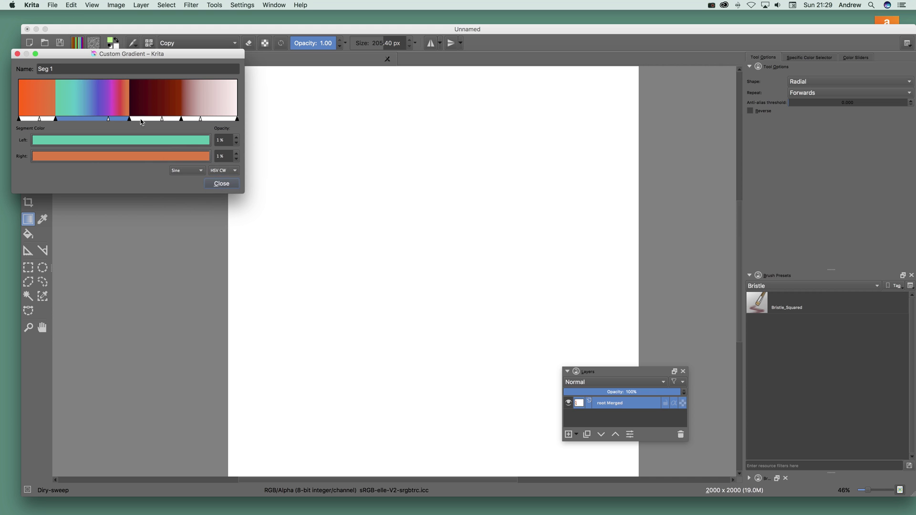
click(217, 173)
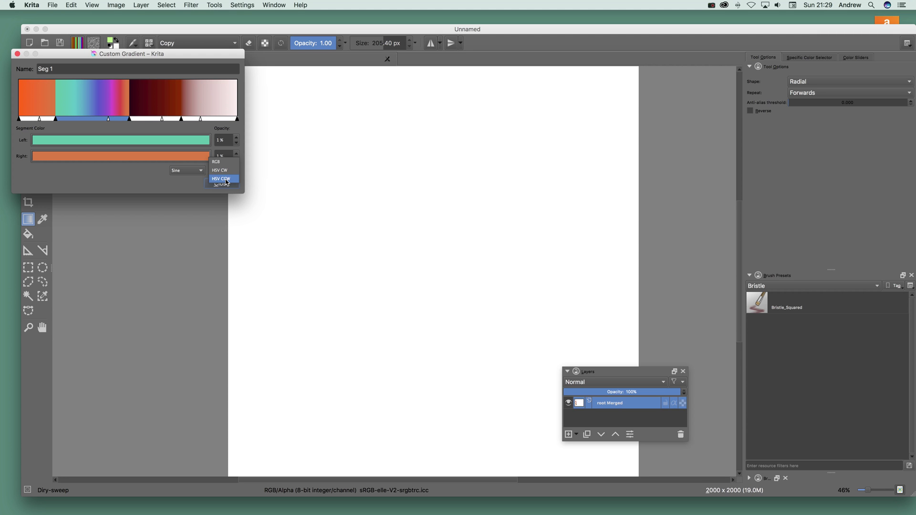
click(226, 182)
click(226, 173)
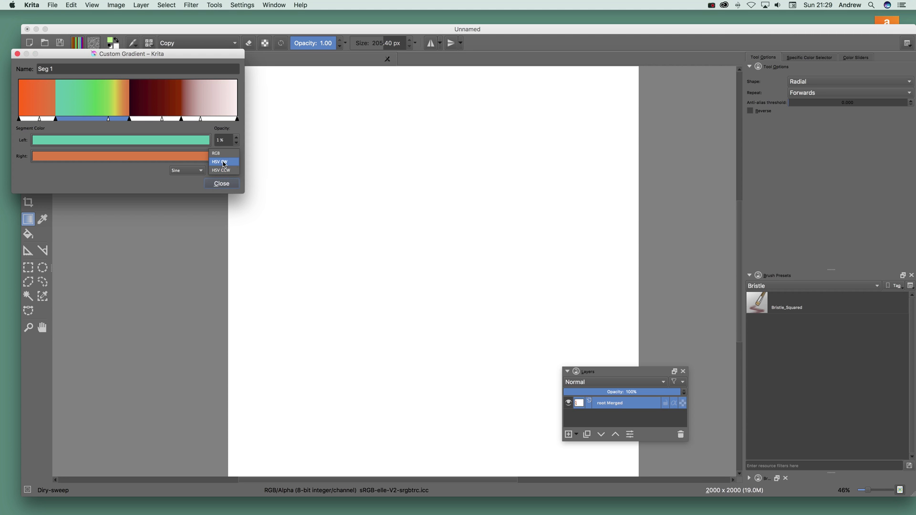
click(225, 162)
click(221, 184)
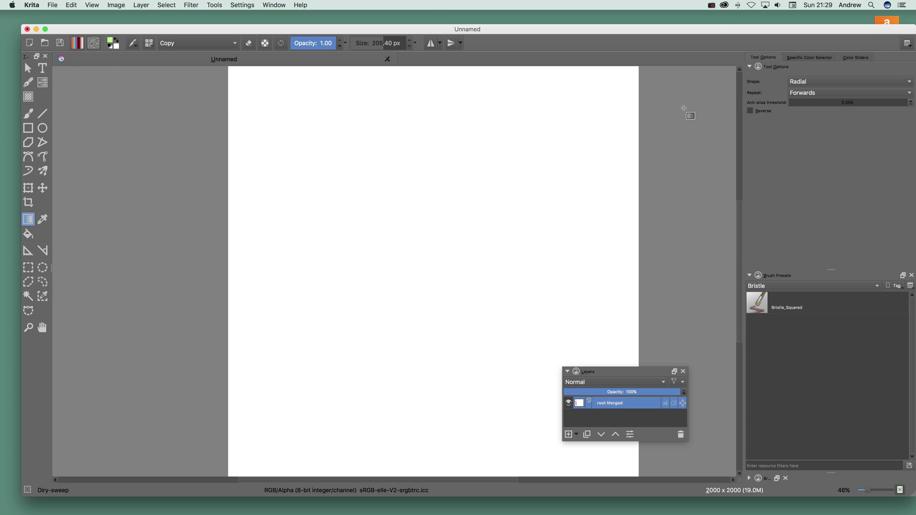
- Keep the Radial shape and Forwards repeat, then drag a wide radial gradient from the page centre
click(805, 84)
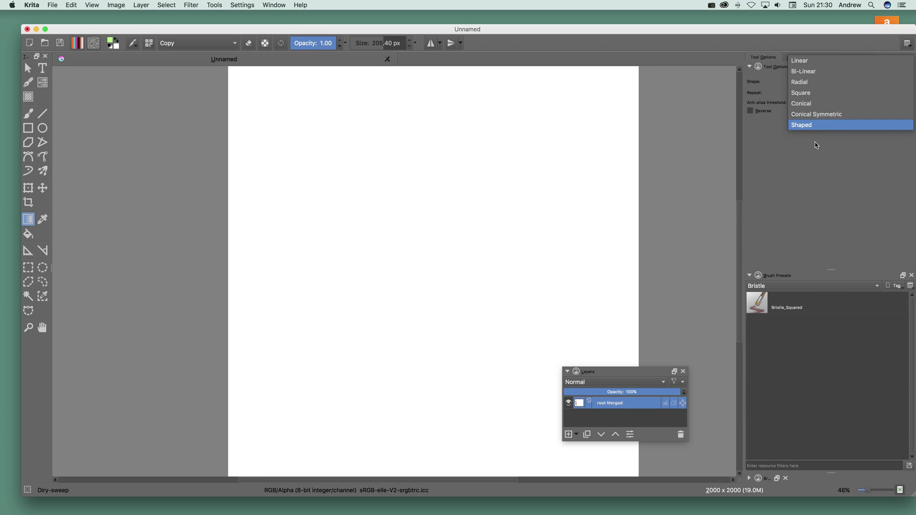
click(810, 84)
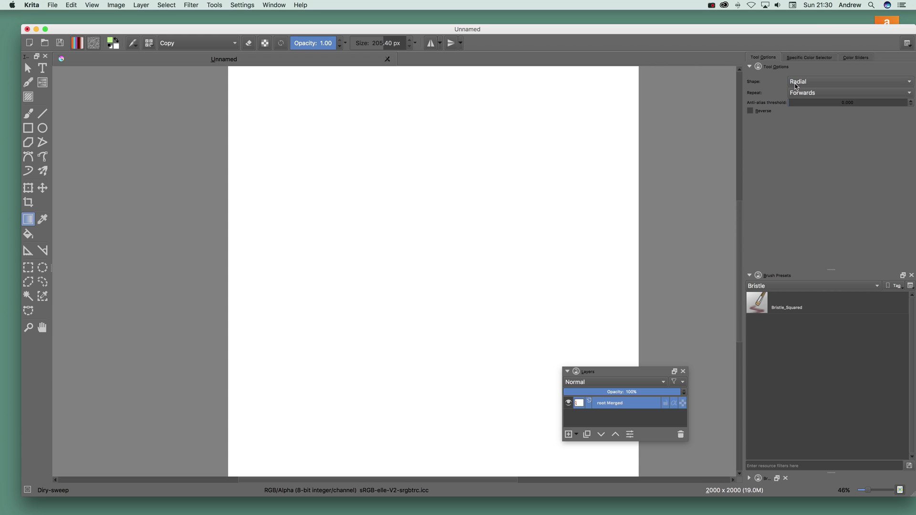
click(800, 94)
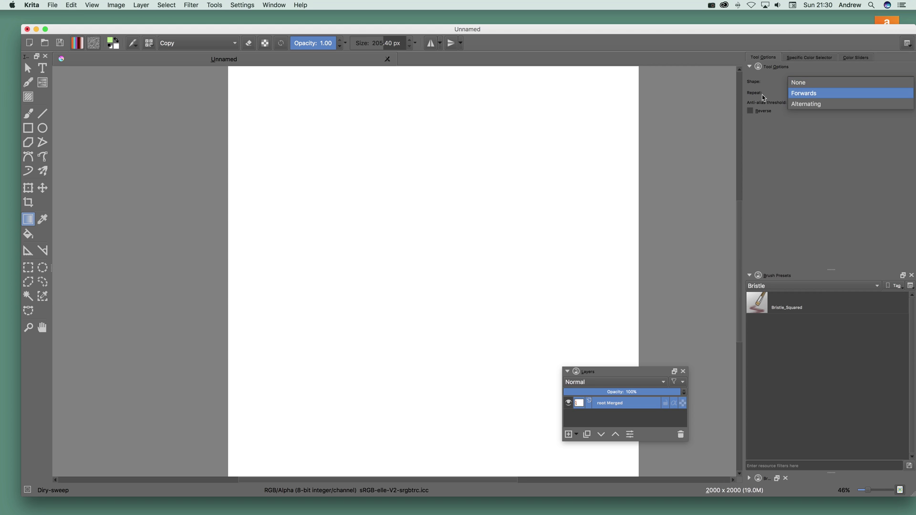
click(806, 95)
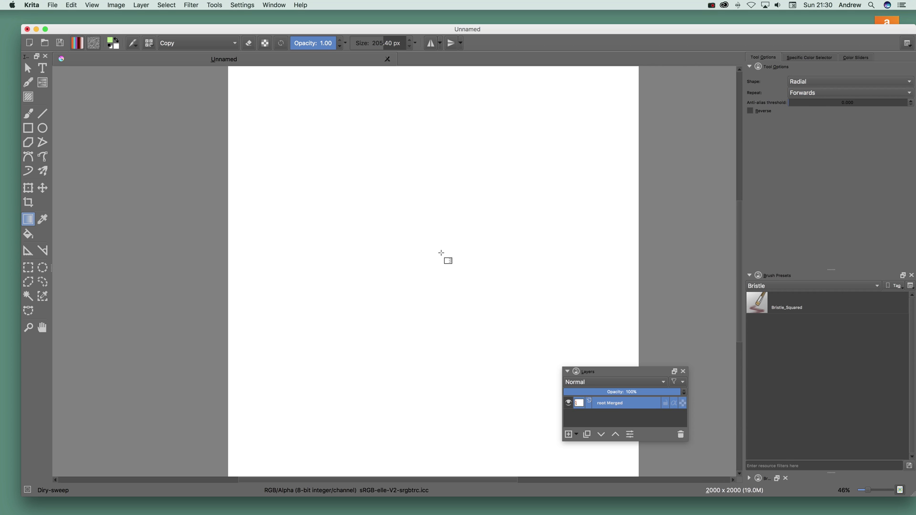
drag(441, 254, 636, 313)
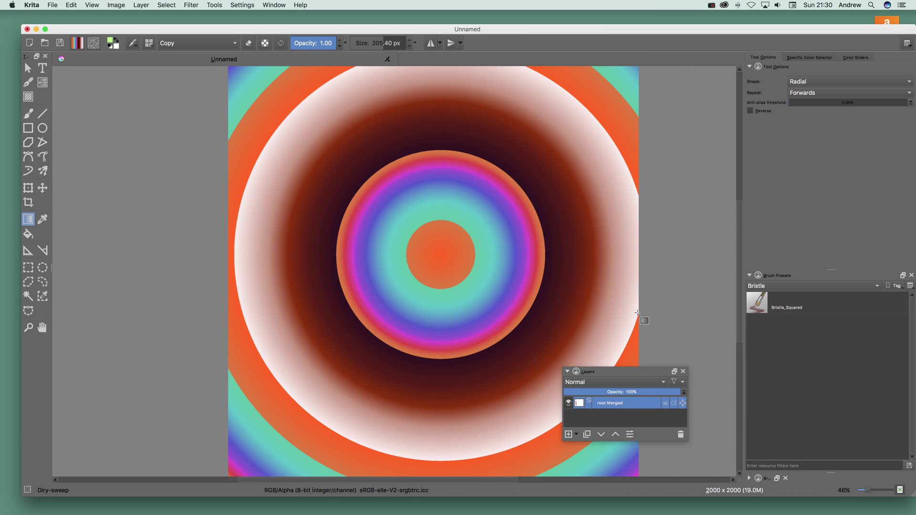
- Redraw the radial gradient from the centre with ever shorter drags for tight concentric rings
drag(447, 259, 513, 285)
drag(448, 259, 487, 282)
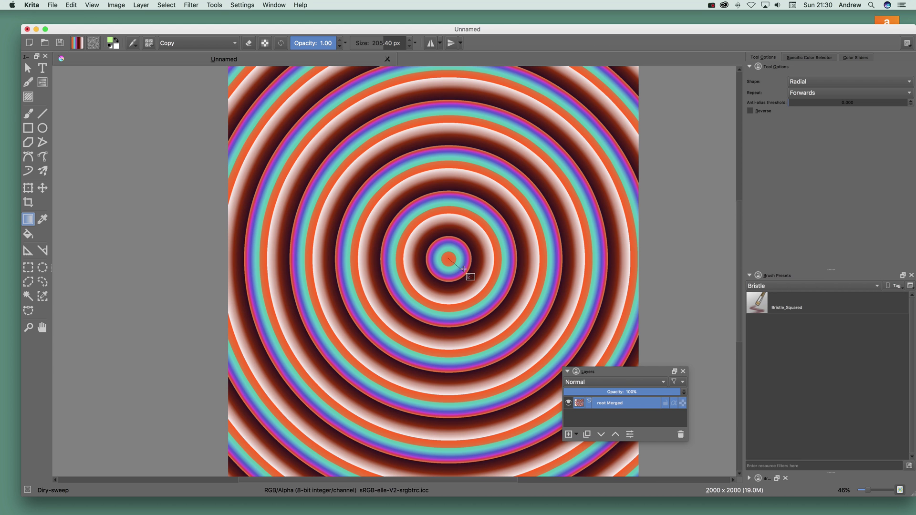
drag(464, 269, 464, 270)
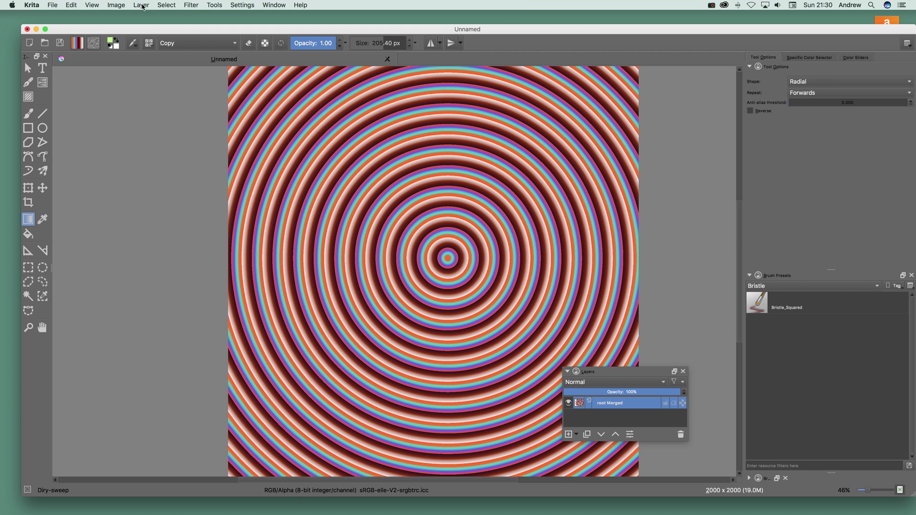
- Open the Wave distort filter and set the horizontal amplitude to 40
click(190, 6)
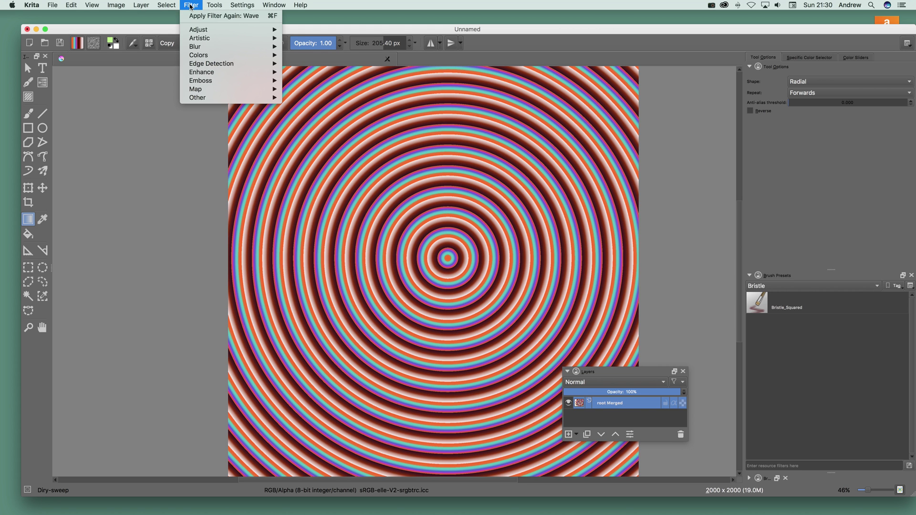
mouse_move(200, 97)
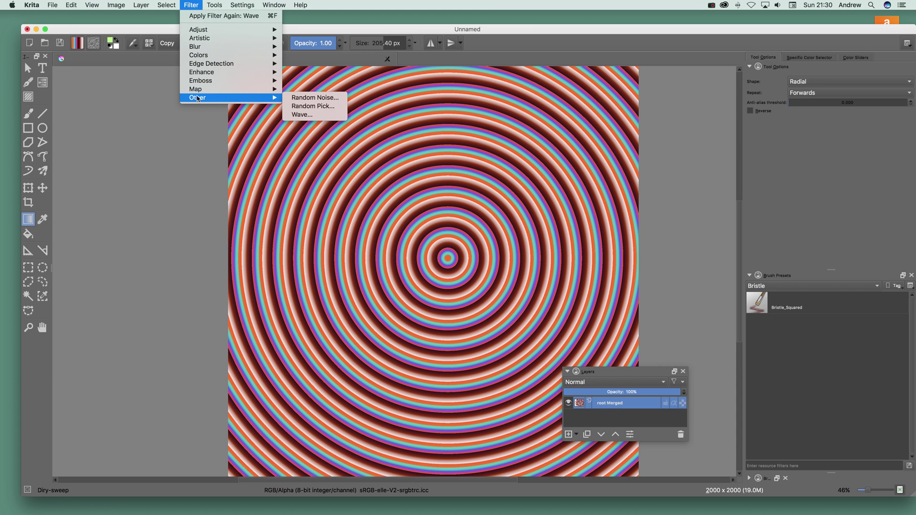
click(299, 115)
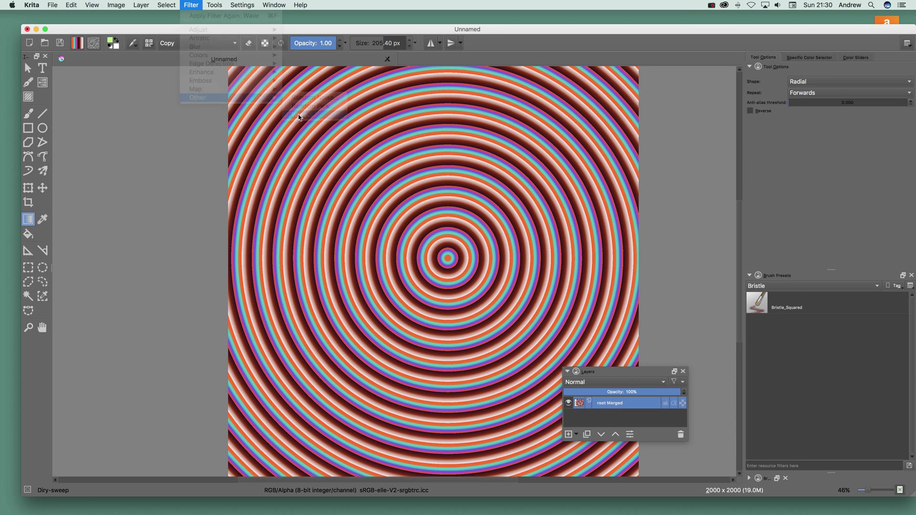
drag(356, 162, 594, 158)
double_click(720, 227)
text(12)
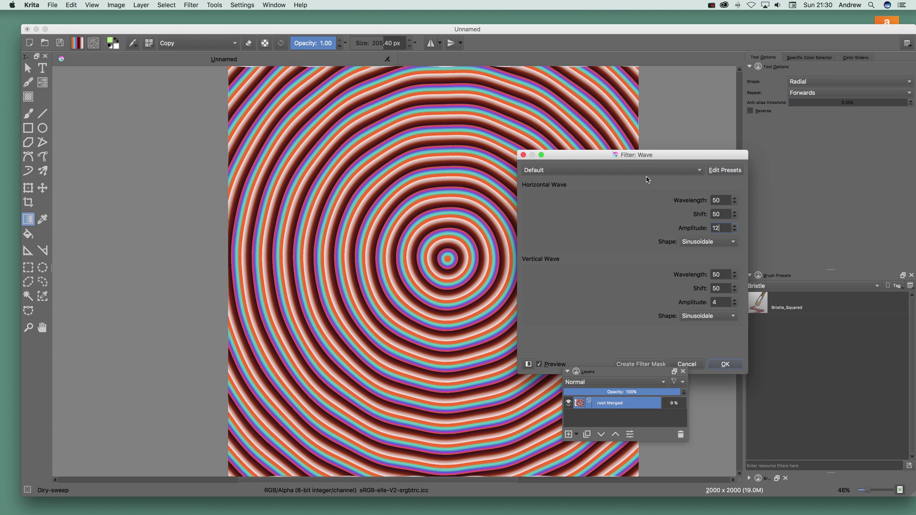
key(Tab)
double_click(718, 228)
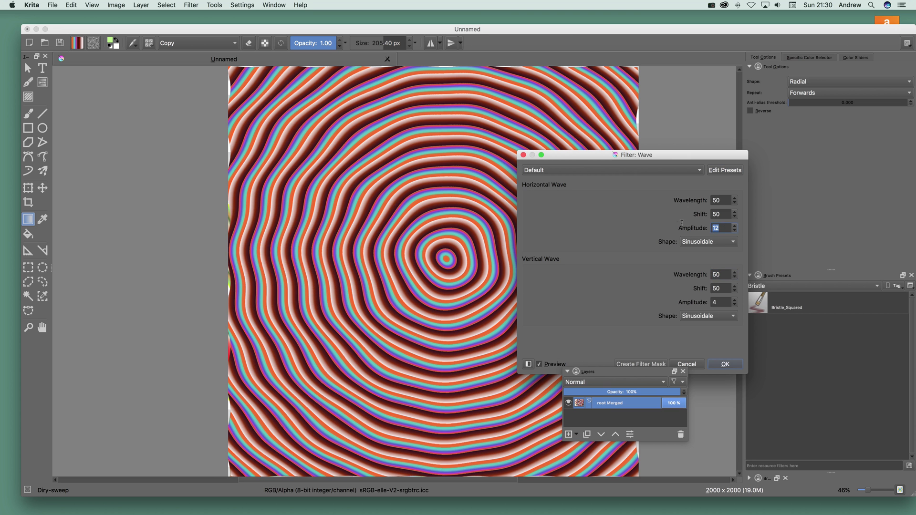
text(40)
key(Tab)
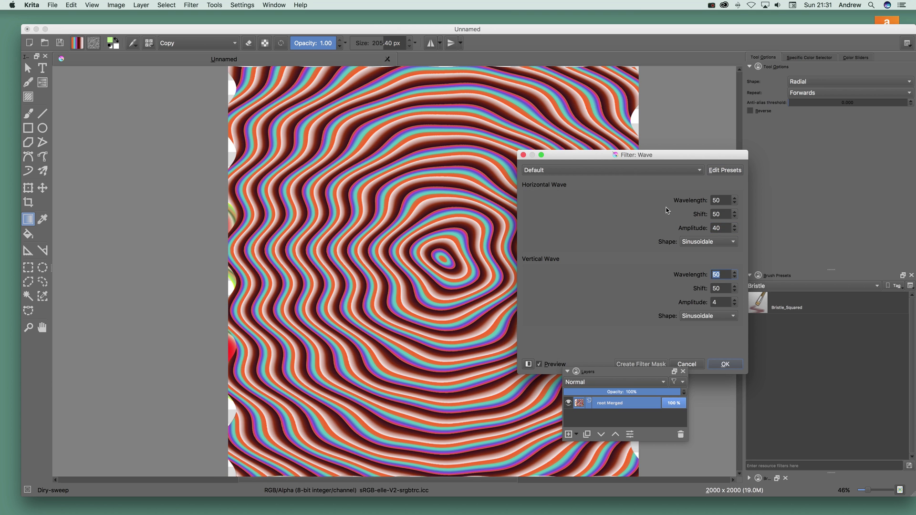
- Set horizontal and vertical wavelengths to 99, keeping the vertical wave sinusoidal
double_click(723, 201)
text(99)
key(Tab)
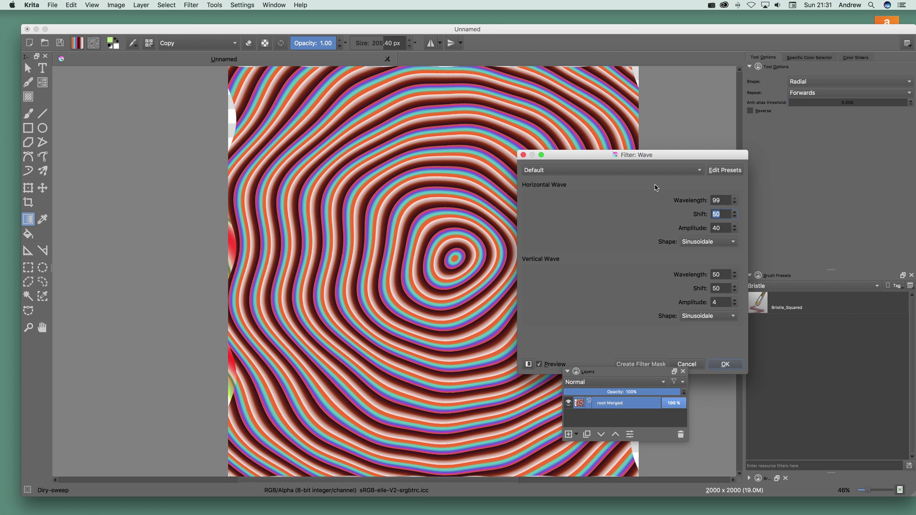
double_click(725, 274)
text(120)
key(Tab)
key(Tab)
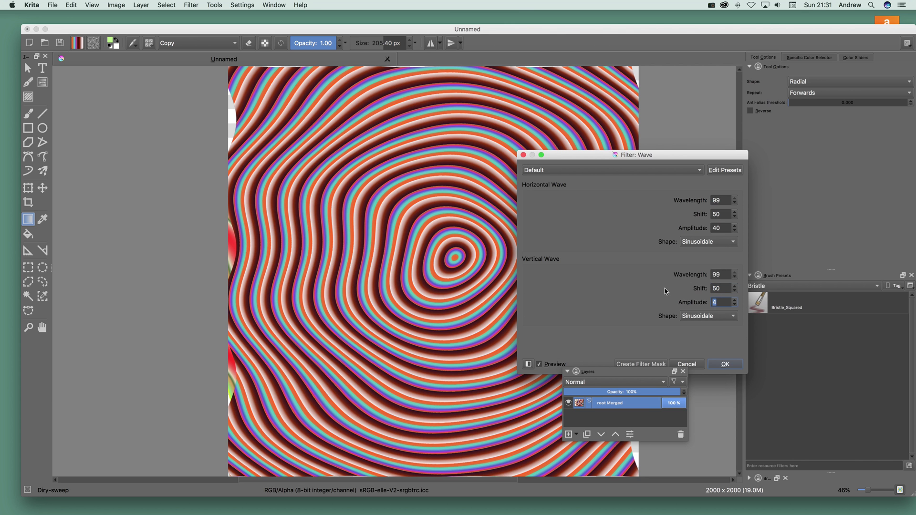
text(40)
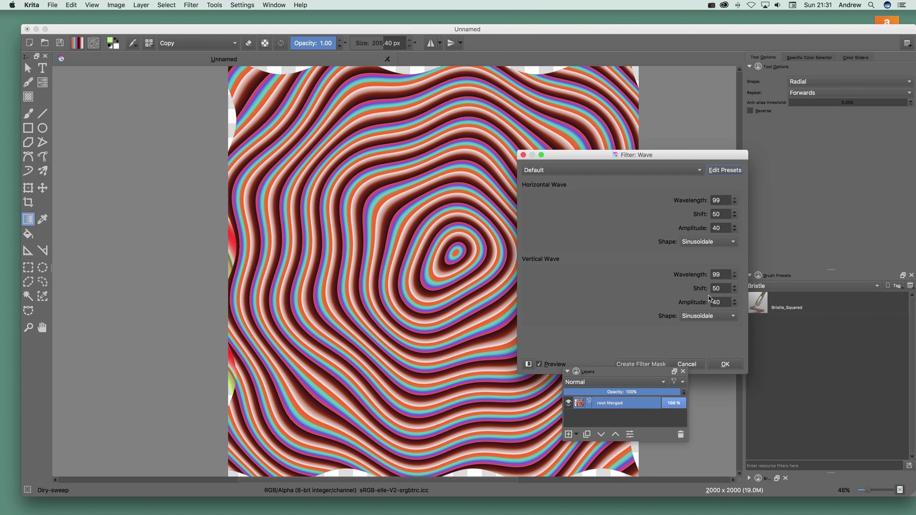
click(701, 319)
click(700, 325)
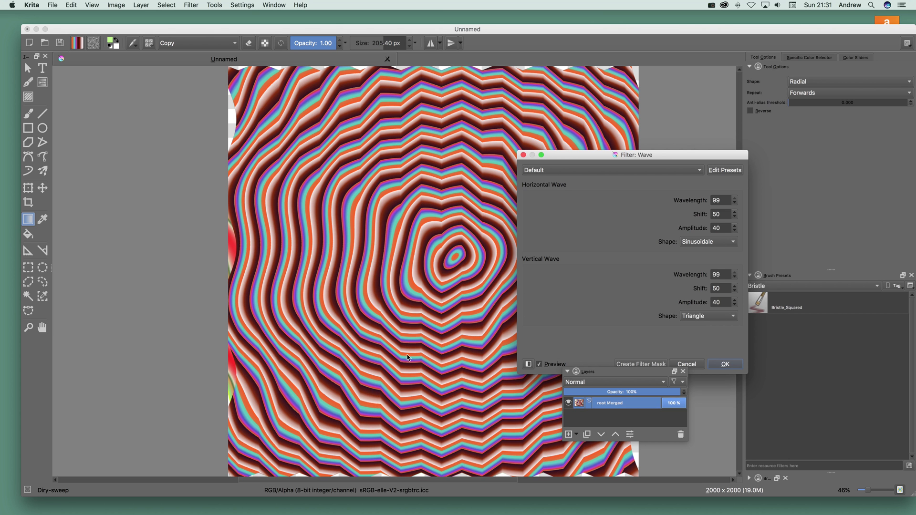
click(701, 316)
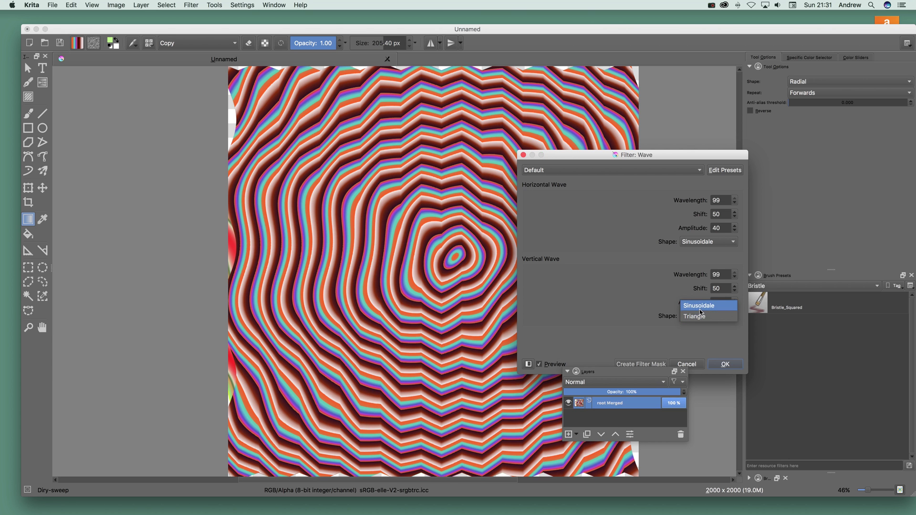
click(698, 309)
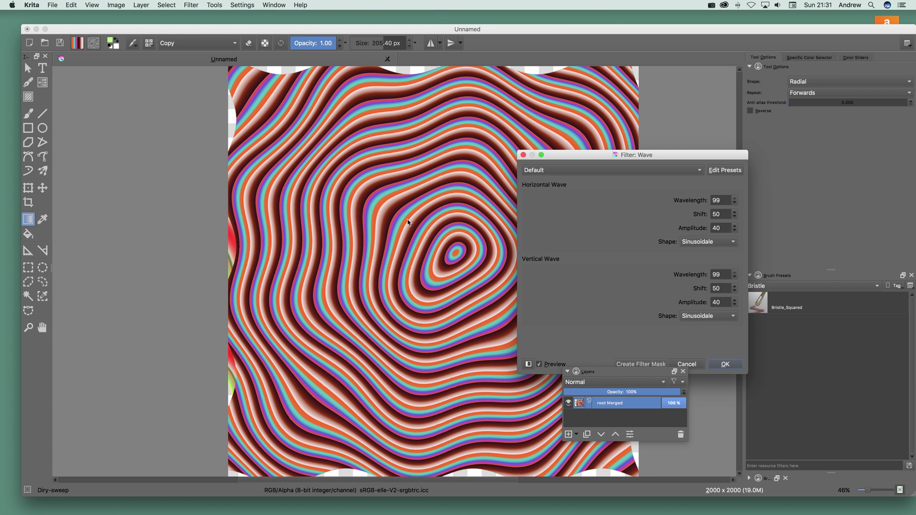
- Lower the vertical wavelength to 98 and apply the Wave filter
click(735, 279)
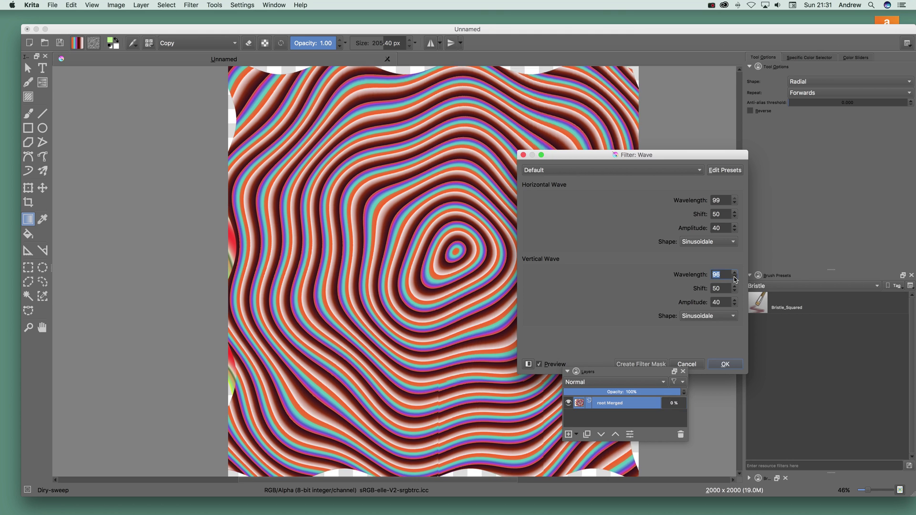
click(735, 279)
click(734, 278)
click(735, 278)
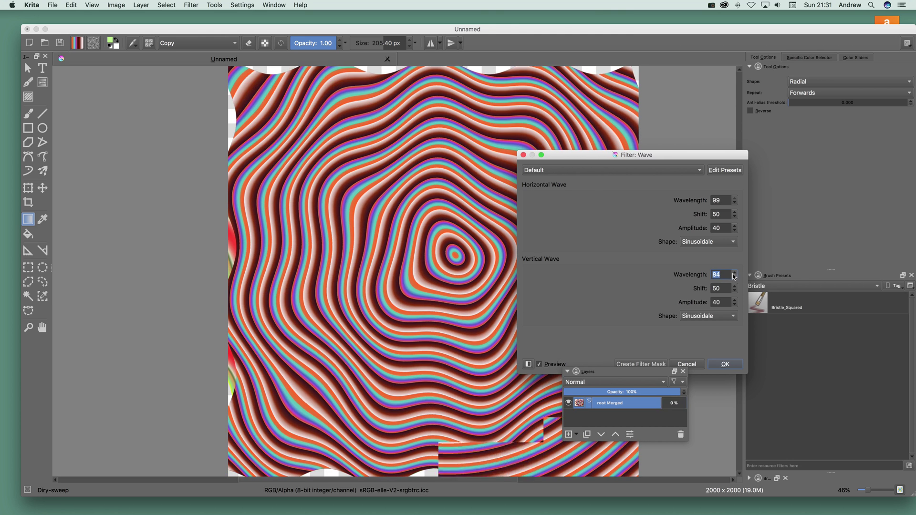
click(735, 278)
scroll(735, 275, up, 12)
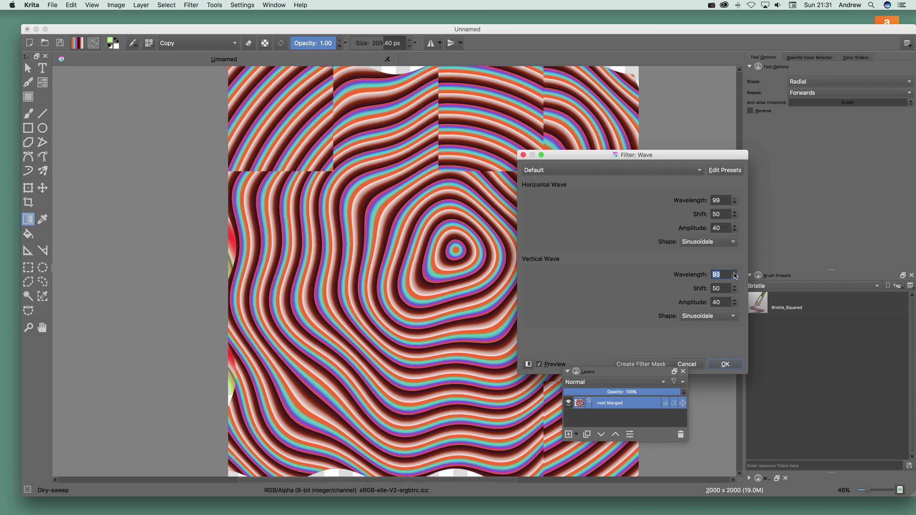
click(726, 365)
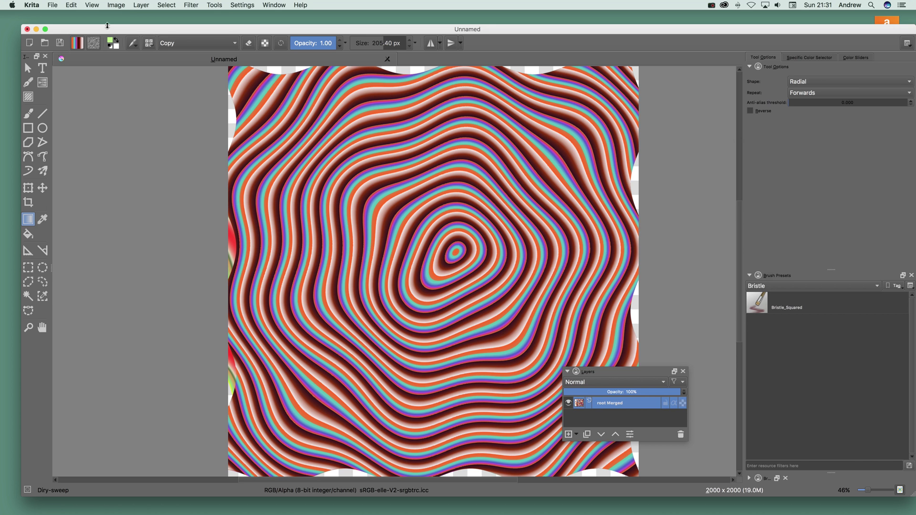
- Duplicate the wavy ring layer via Layer > New > Duplicate Layer or Mask
click(140, 5)
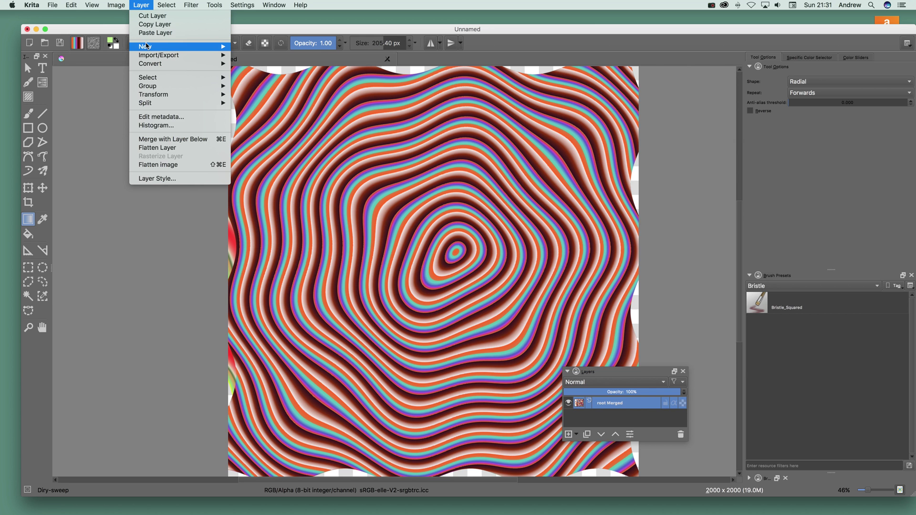
mouse_move(147, 47)
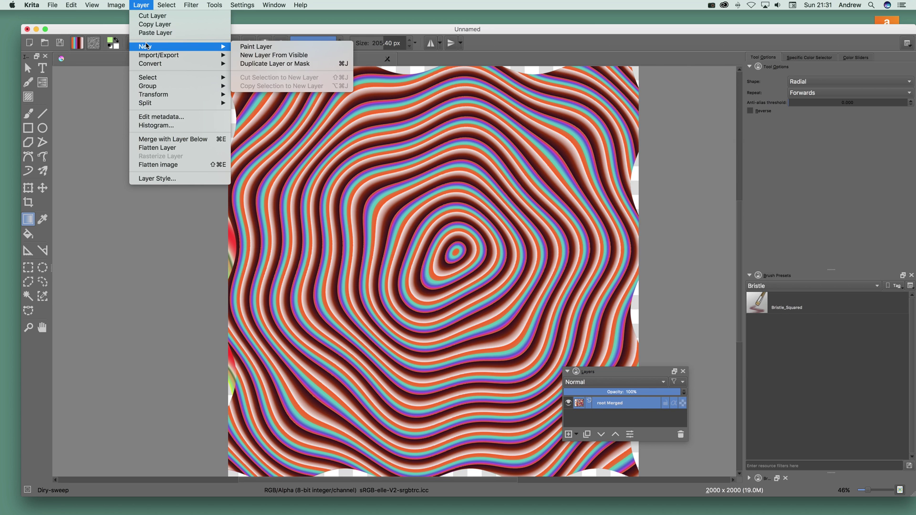
click(270, 65)
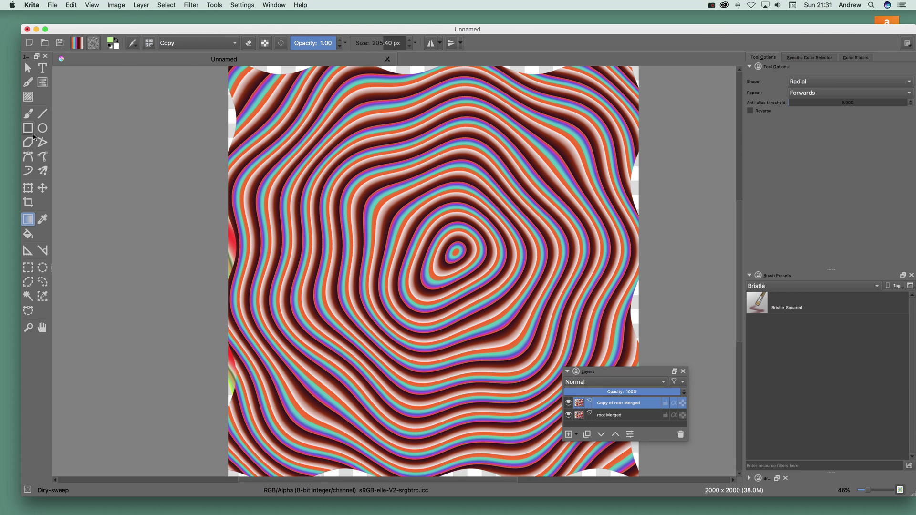
- Transform the copy, shifting it down-right and enlarging it from the top-left corner
click(32, 192)
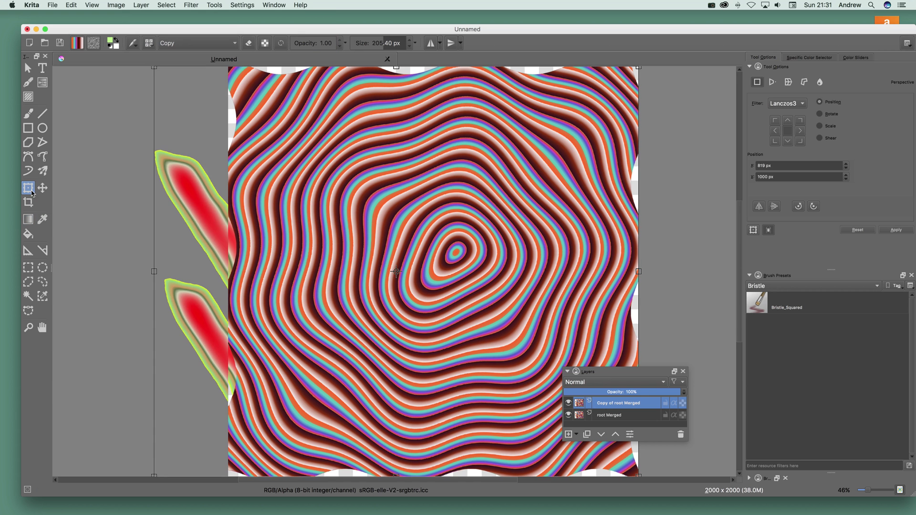
drag(197, 235, 317, 301)
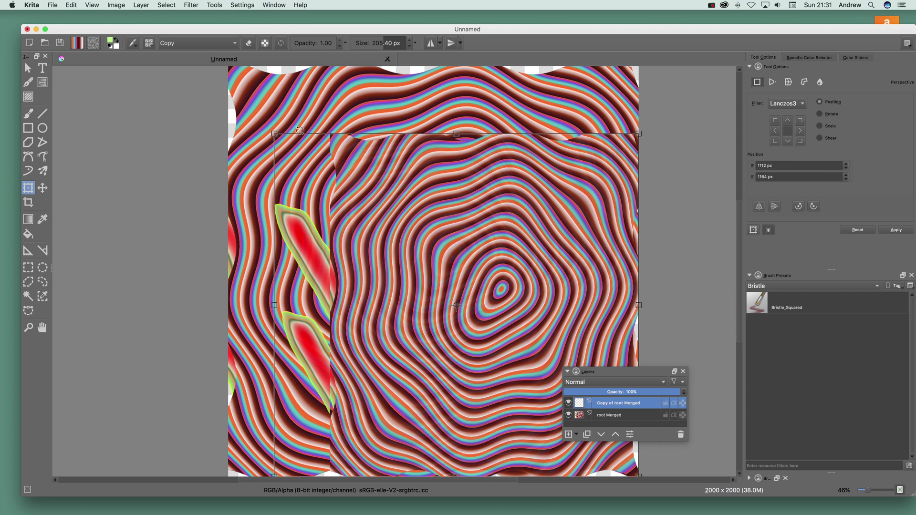
drag(275, 134, 200, 168)
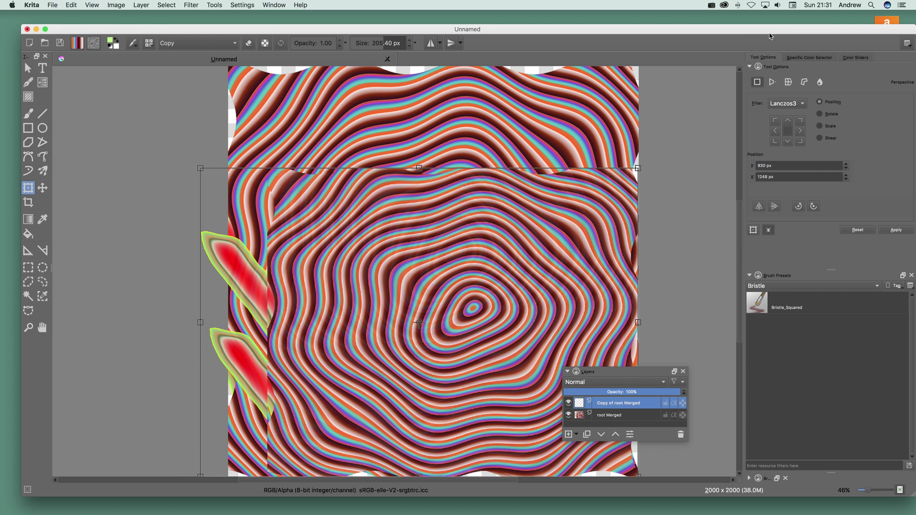
- Apply a perspective warp to the duplicate ring layer, pulling its top-left corner up and right
click(777, 86)
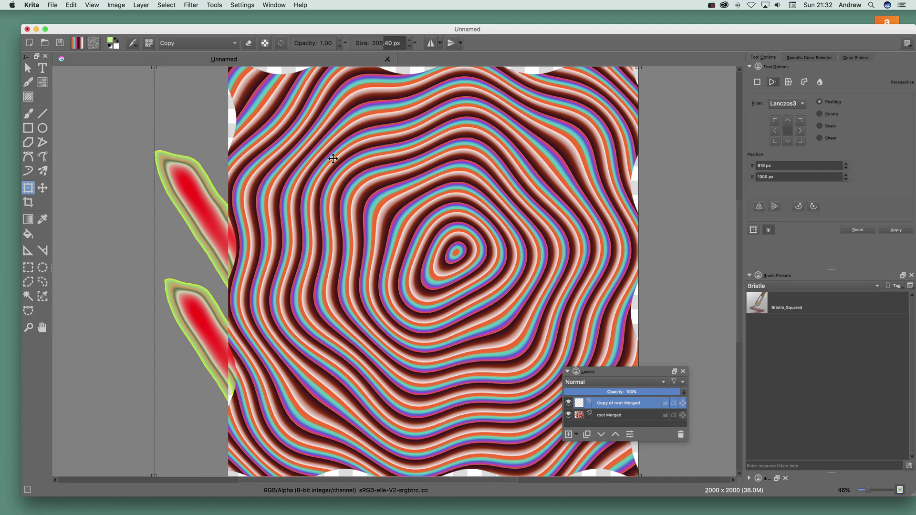
drag(156, 70, 355, 163)
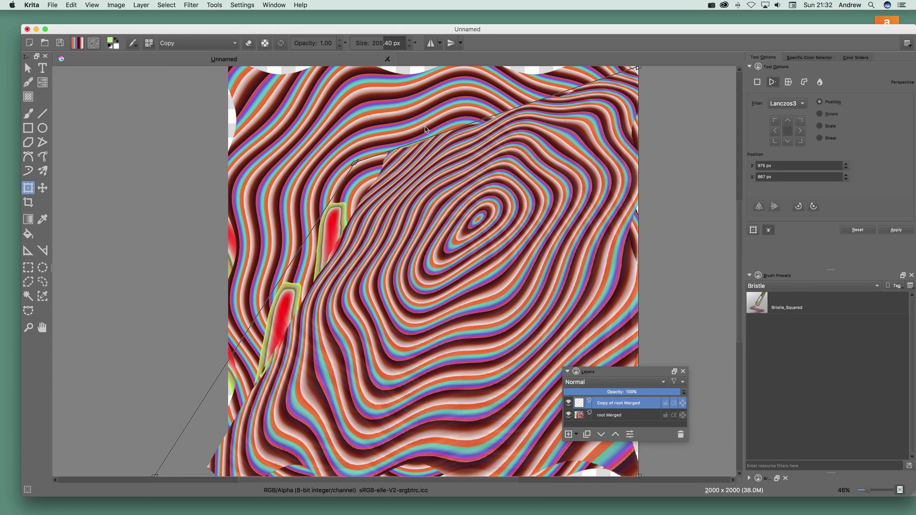
drag(358, 165, 441, 193)
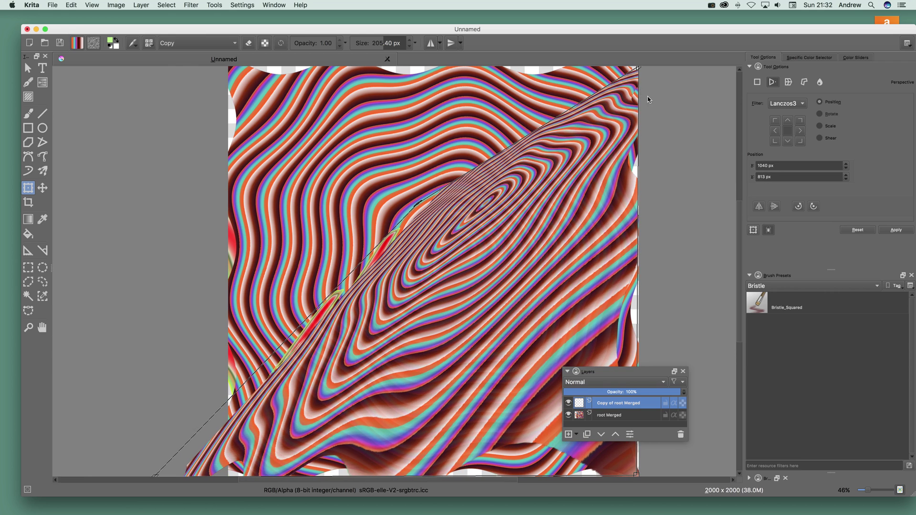
key(Return)
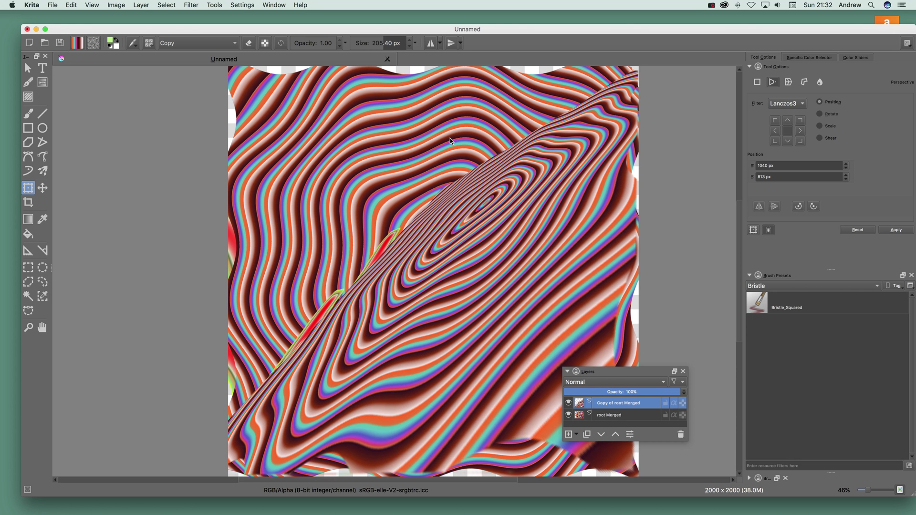
- Duplicate the original root Merged ring layer
click(617, 418)
click(141, 6)
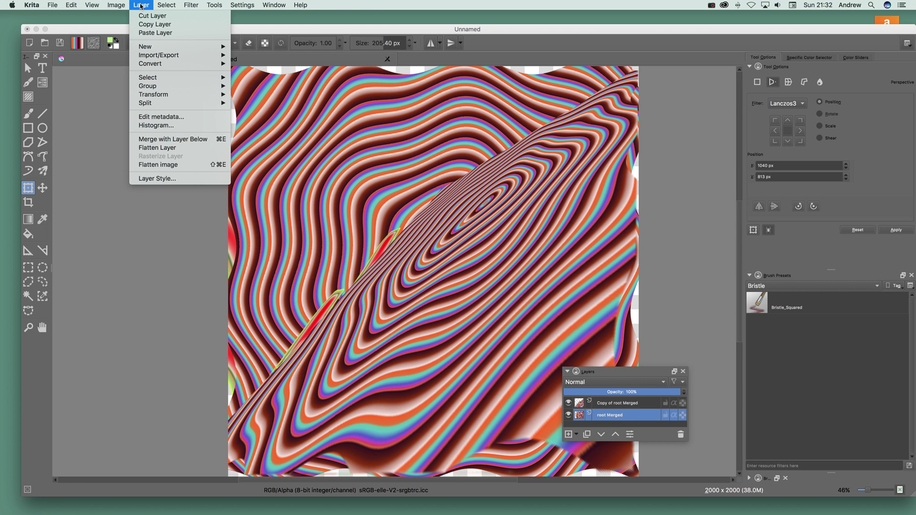
mouse_move(162, 47)
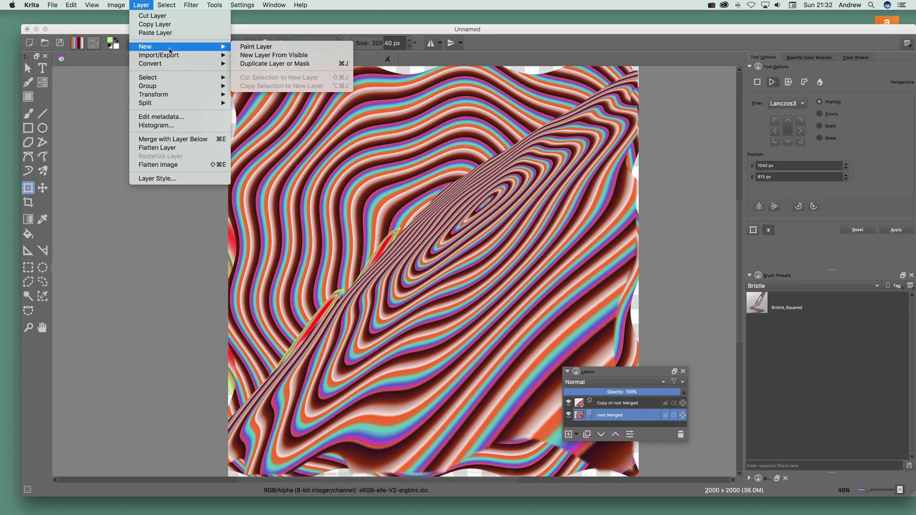
click(254, 64)
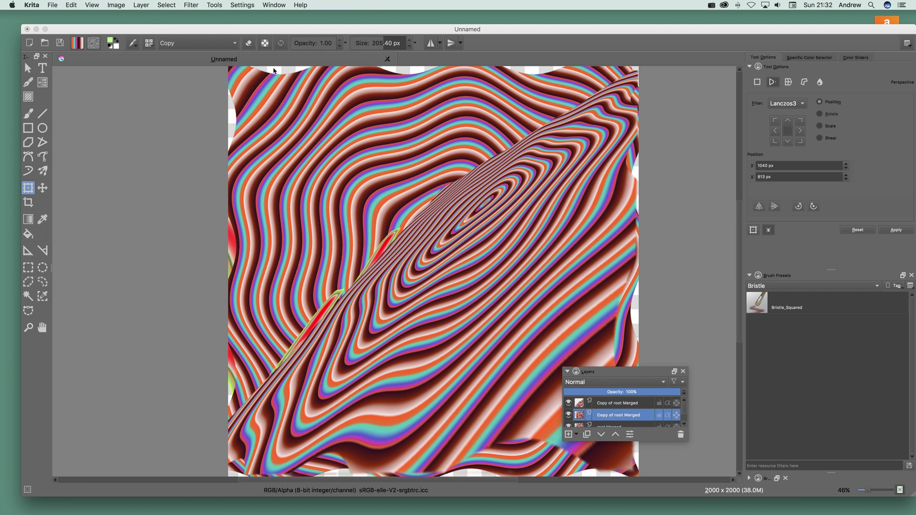
- Start a perspective transform on the new copy, dragging its top-left corner
click(30, 192)
click(337, 195)
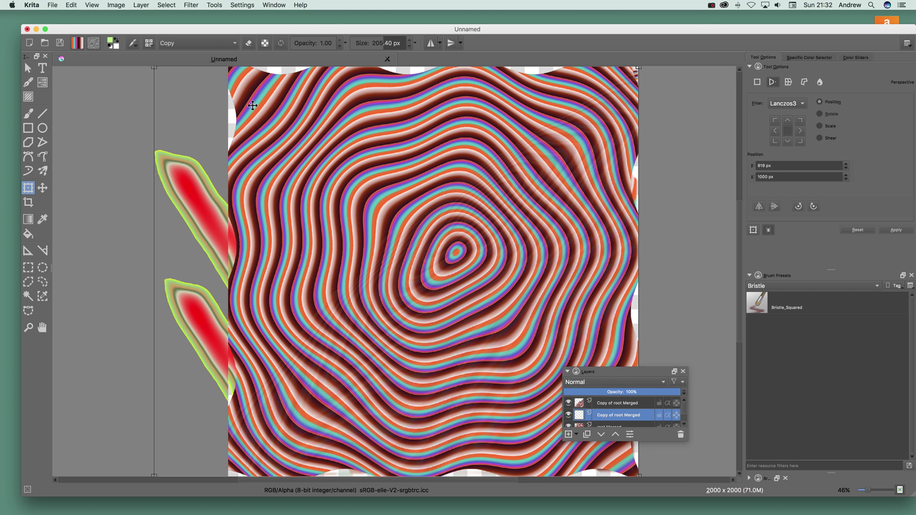
drag(155, 71, 433, 163)
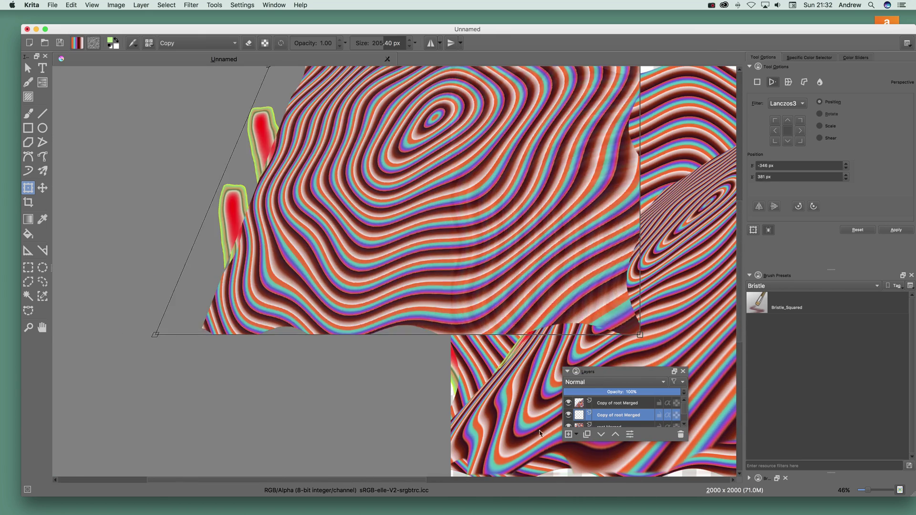
- Reshape the copy's perspective corners into a long wedge and shift it up and left
drag(406, 481, 473, 482)
drag(479, 336, 349, 250)
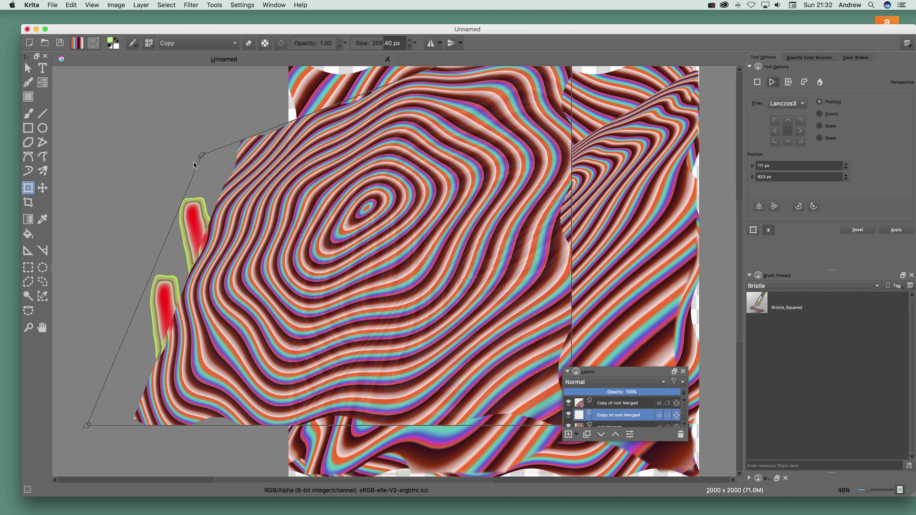
drag(203, 160, 244, 170)
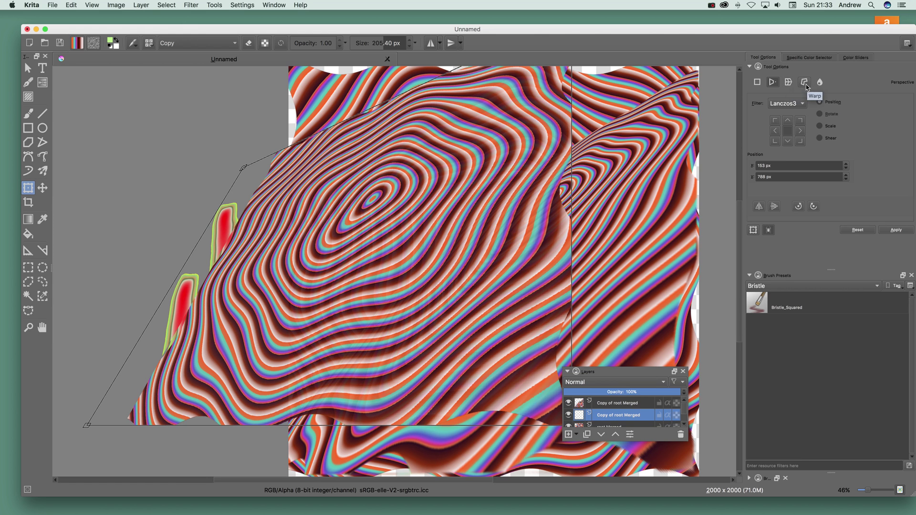
drag(245, 170, 182, 323)
drag(398, 305, 377, 169)
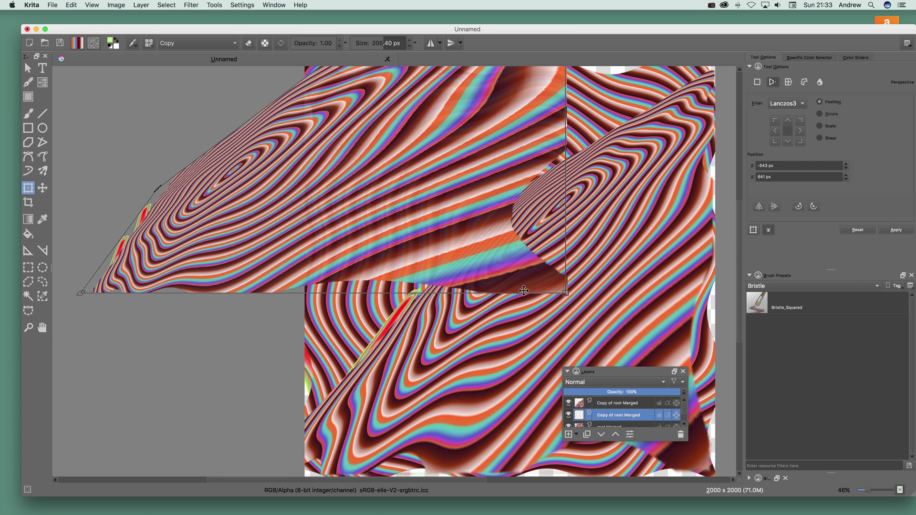
drag(566, 295, 372, 399)
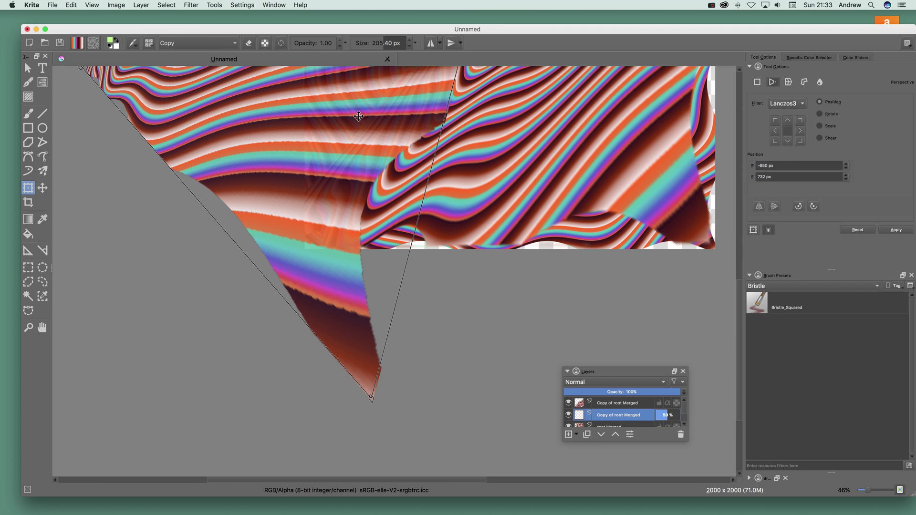
- Cancel the wedge-shaped perspective warp so the copy stays untransformed
key(Escape)
scroll(487, 188, up, 4)
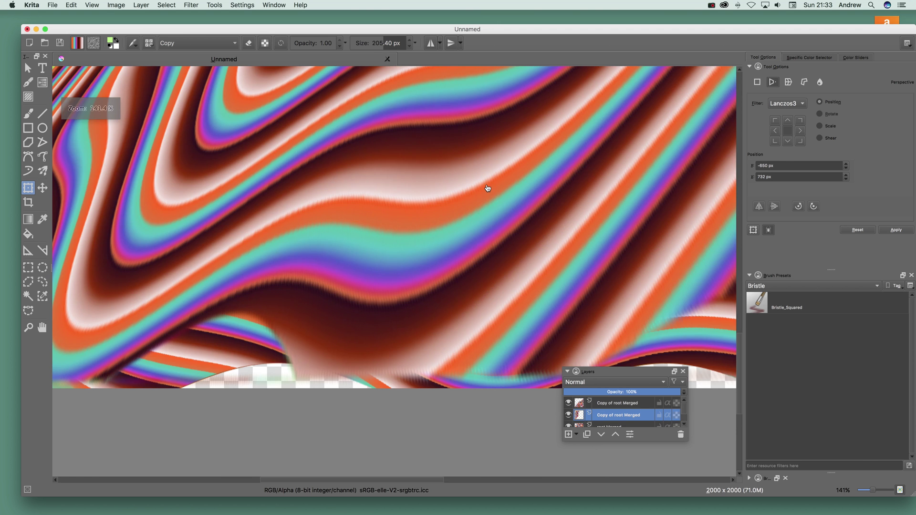
scroll(487, 189, down, 3)
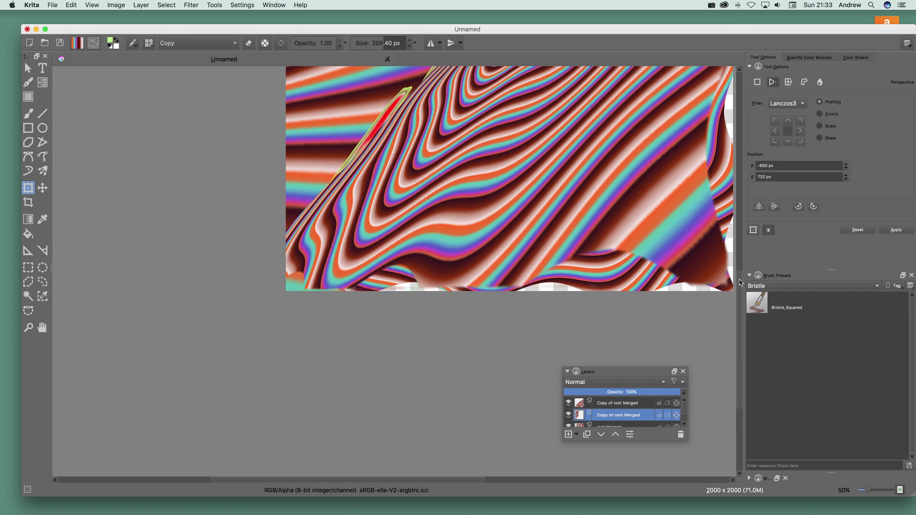
scroll(745, 202, up, 3)
scroll(746, 201, up, 1)
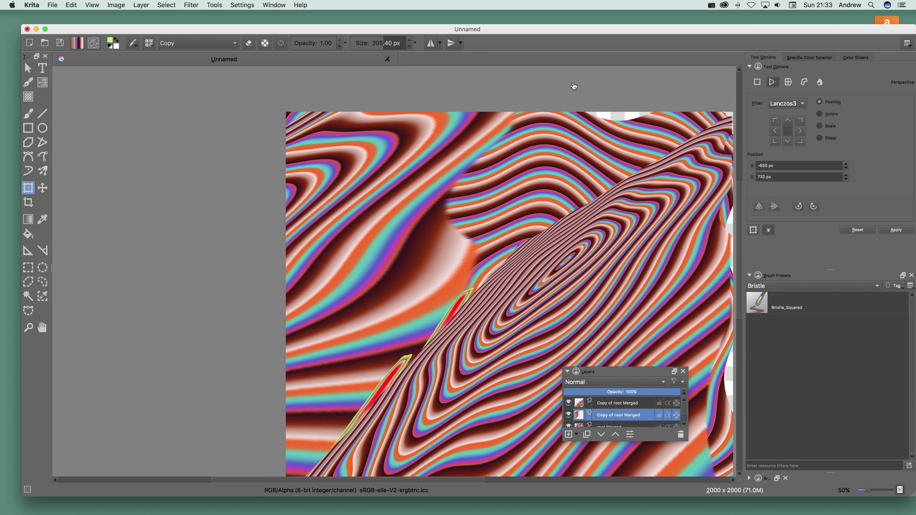